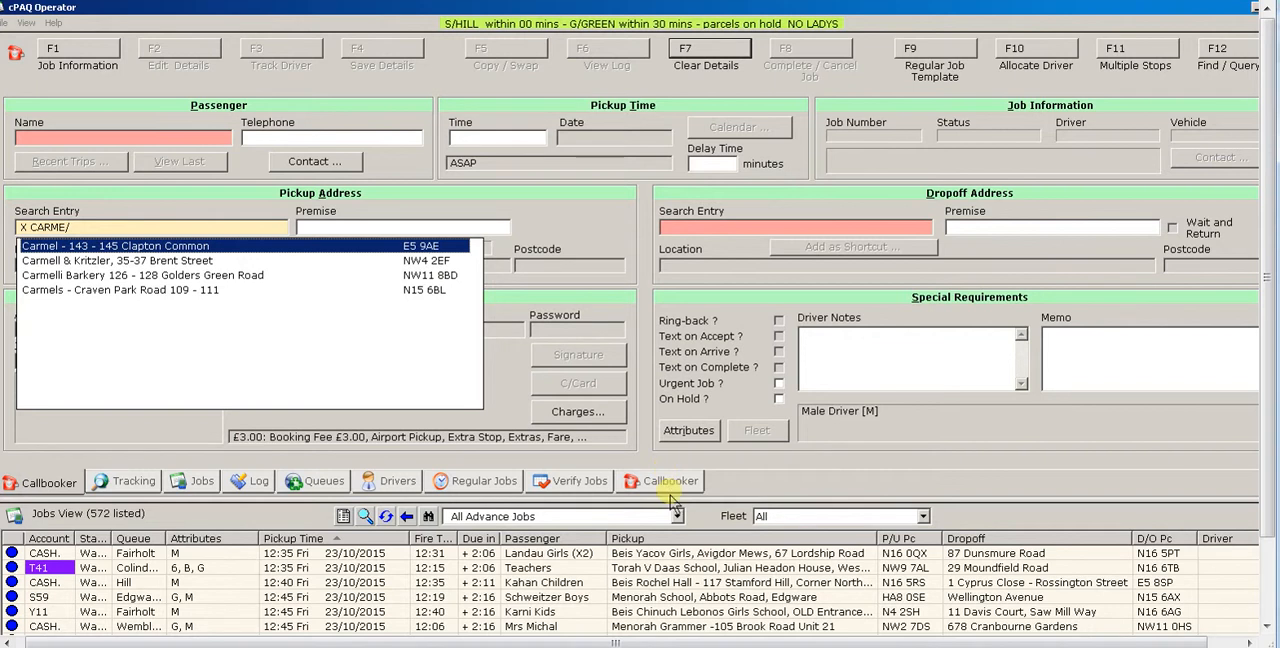
- Set the pickup to the matching Carmels location in the N15 postcode area and open the multiple stops entry
click(150, 290)
click(156, 290)
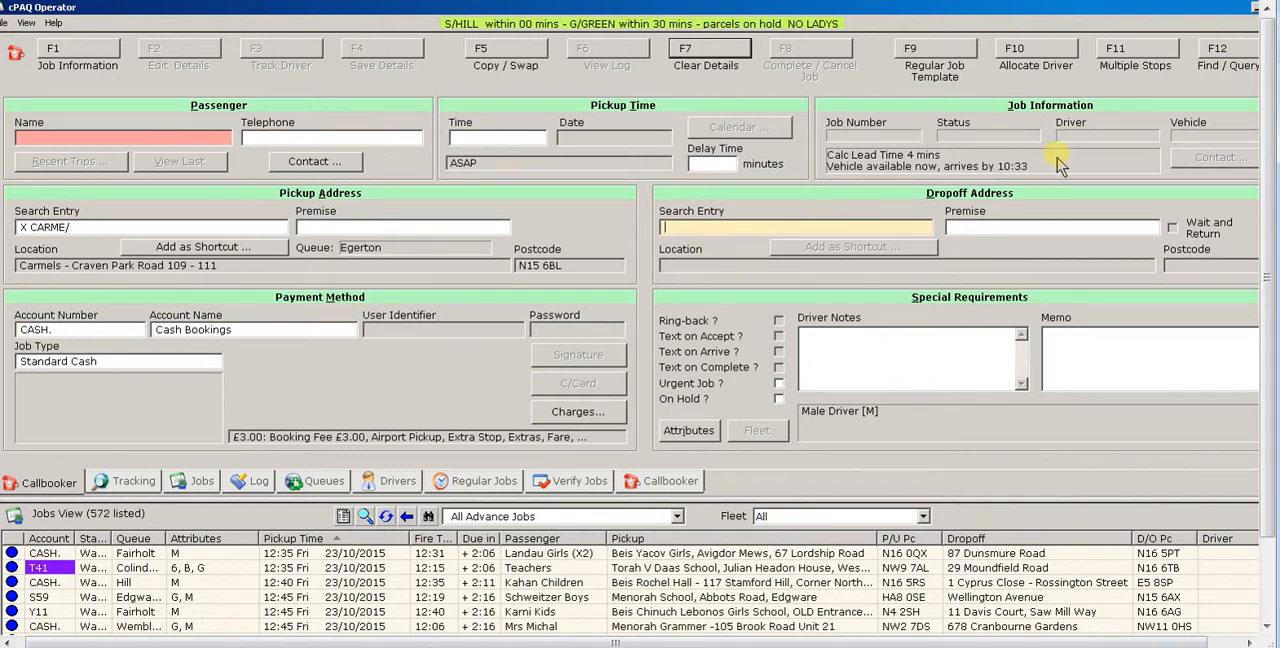
click(1143, 58)
drag(638, 152, 834, 168)
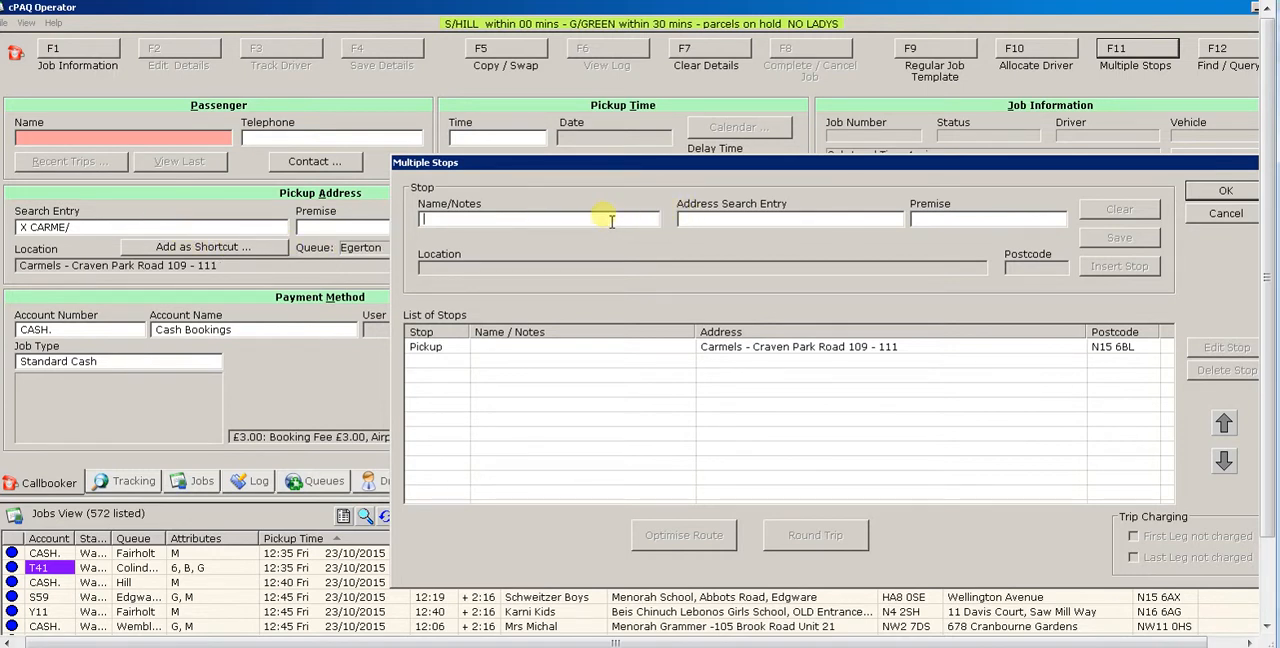
- Add a stop noted as "Box 1", looking up its street address, to the list of stops
text(BOX 1)
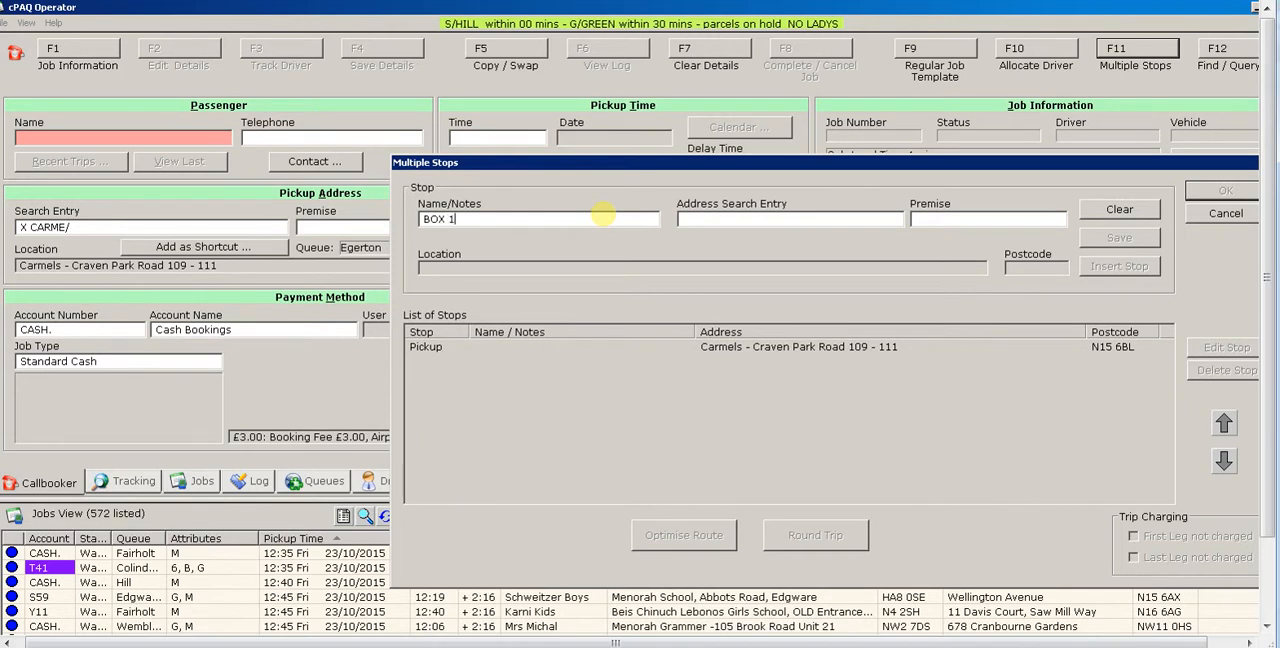
key(Tab)
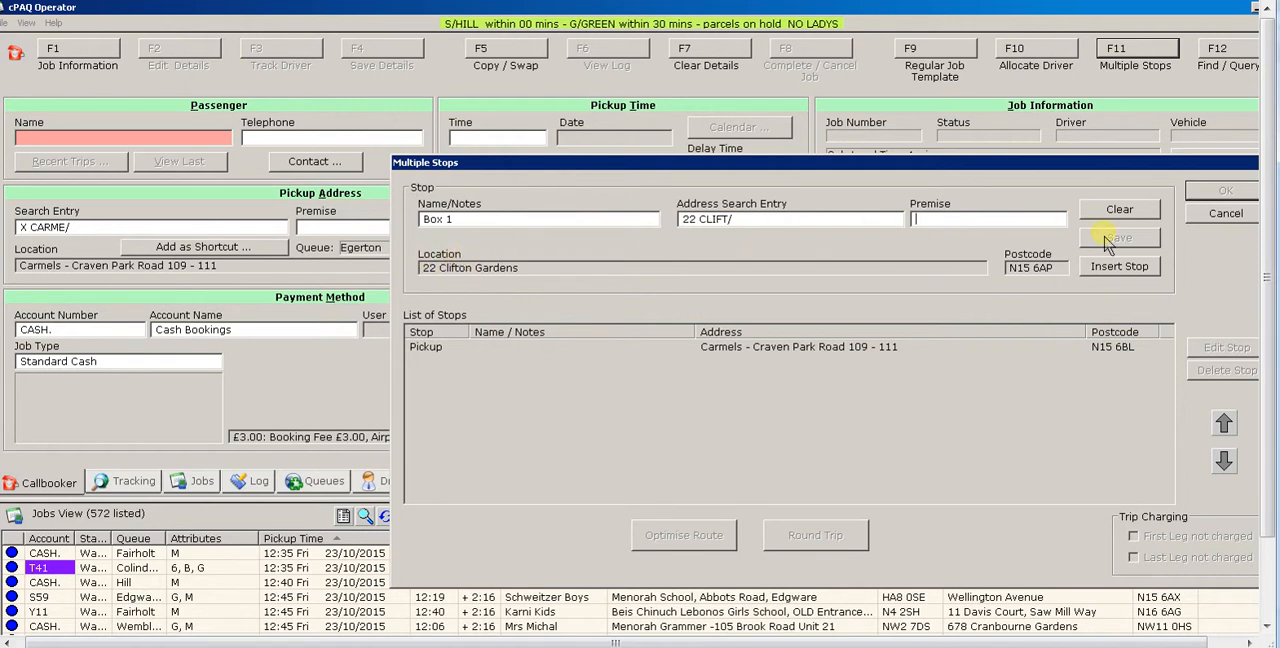
click(1113, 270)
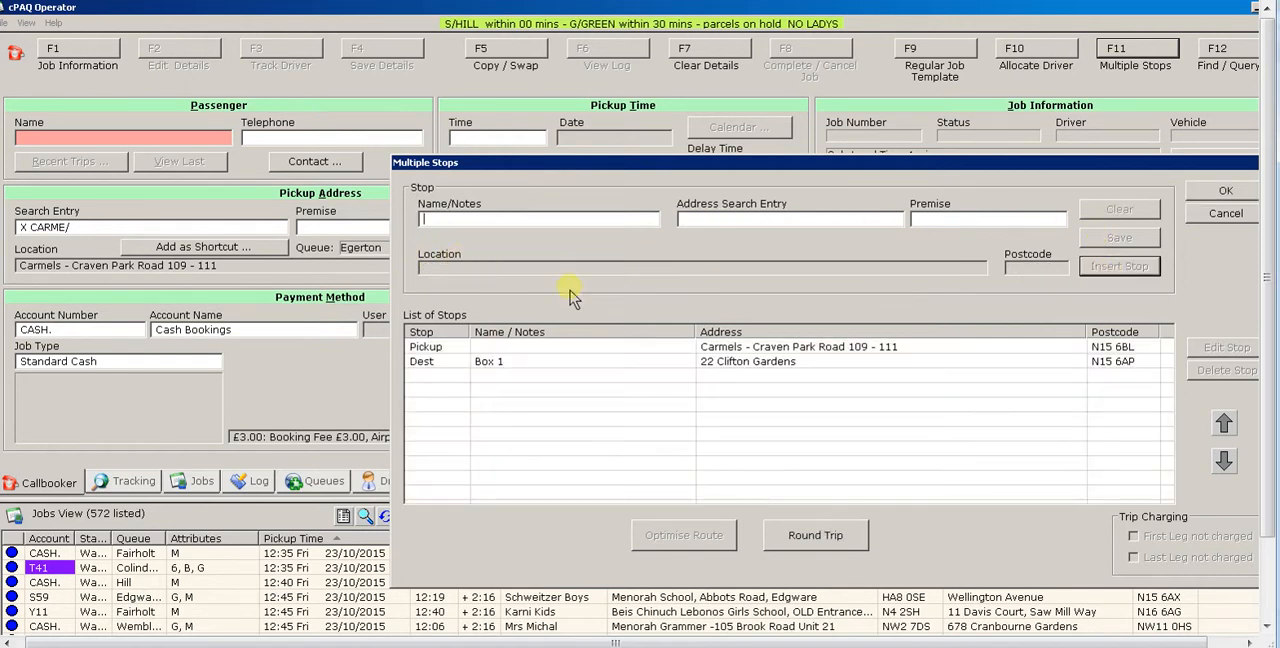
- Add a stop noted as "Box 2", choosing its street address in the E5 postcode area from the matches
text(BOX )
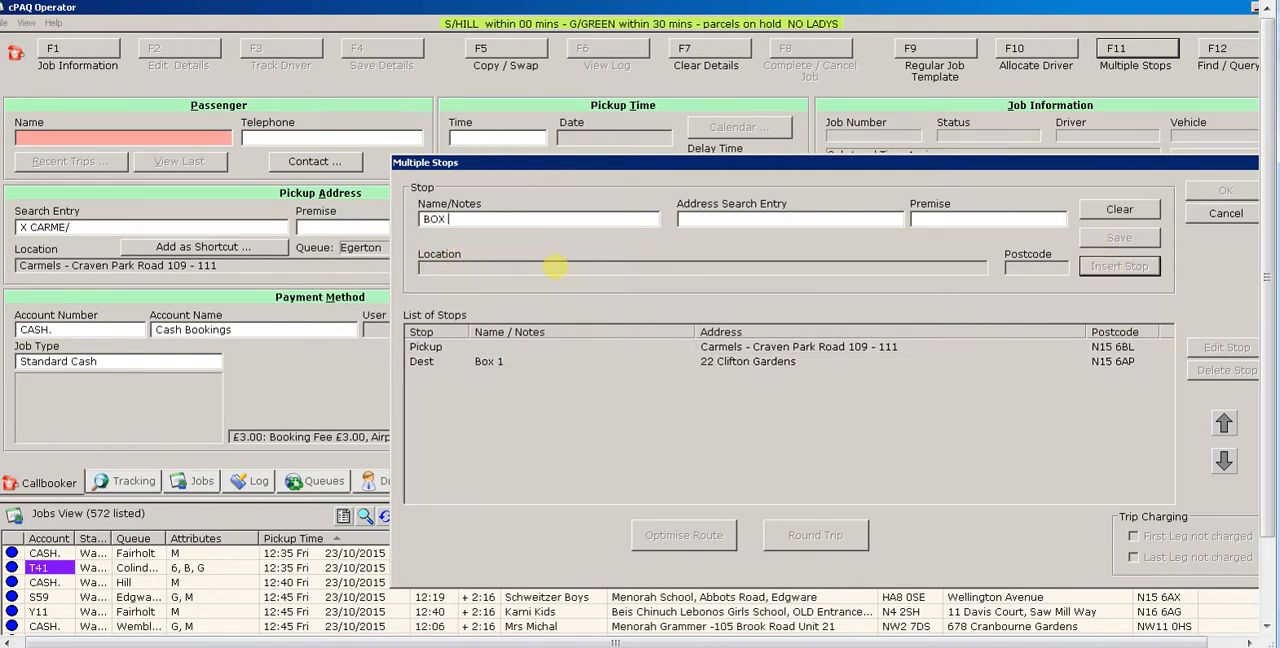
text(2)
key(Tab)
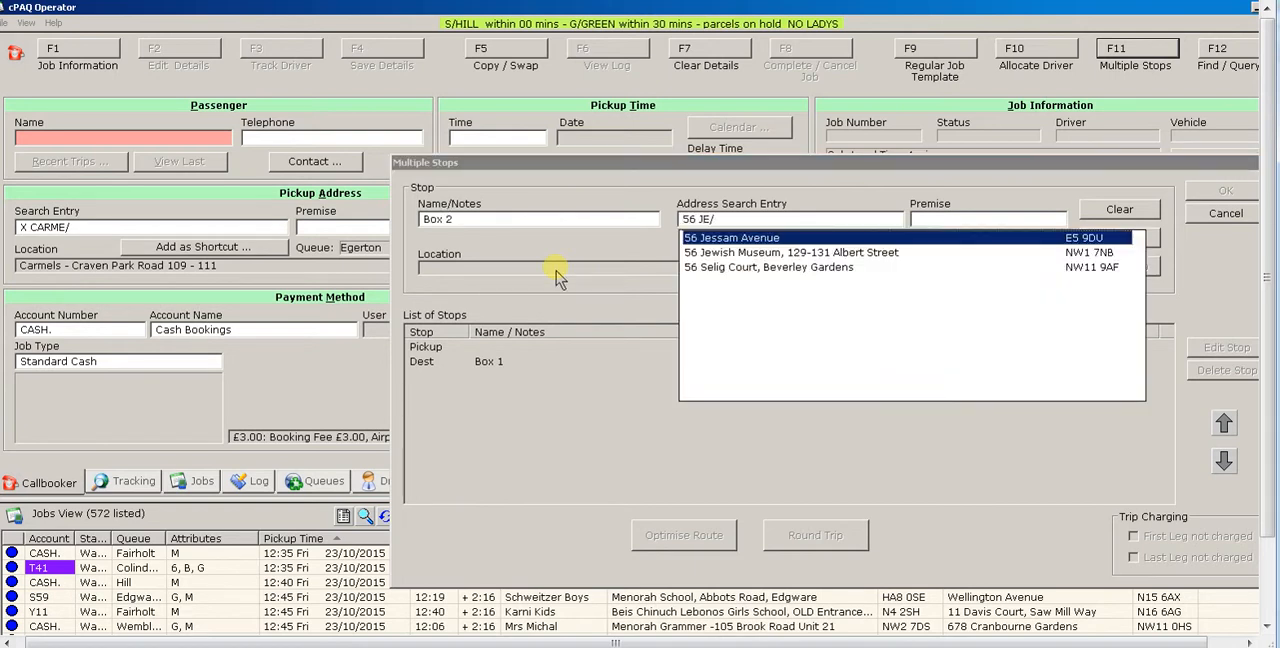
click(699, 239)
click(1089, 272)
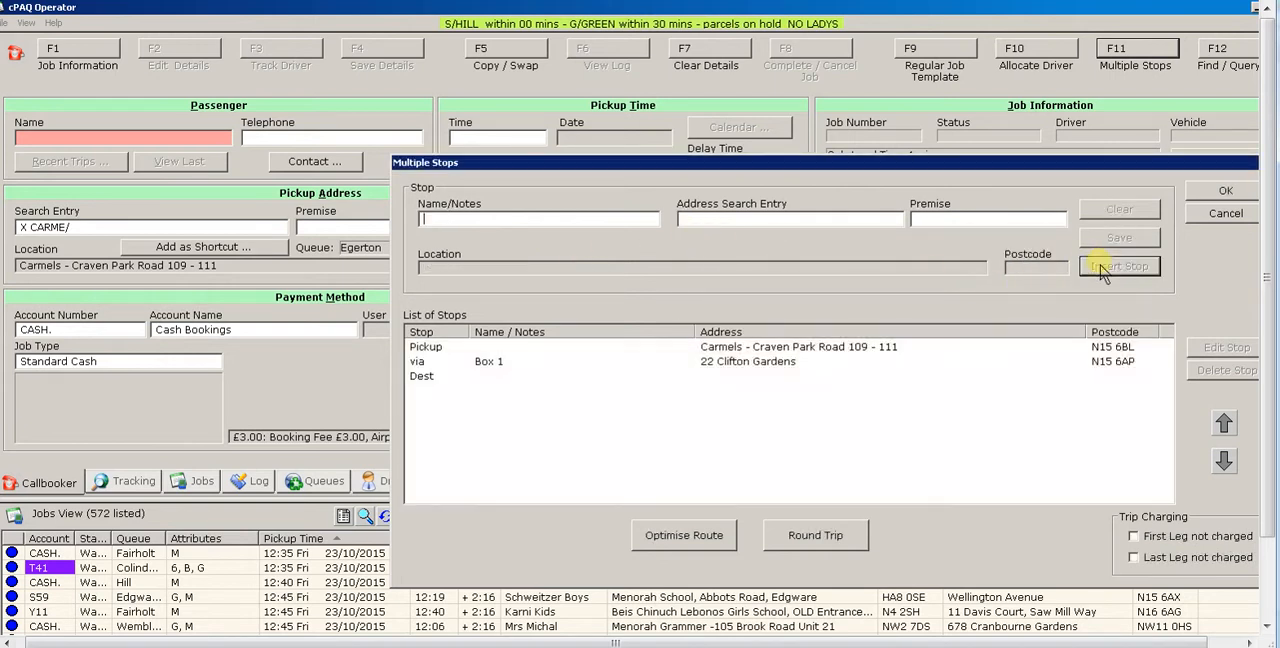
- Add a stop noted as "Box 3", looking up its street address, to the list of stops
text(Box 3)
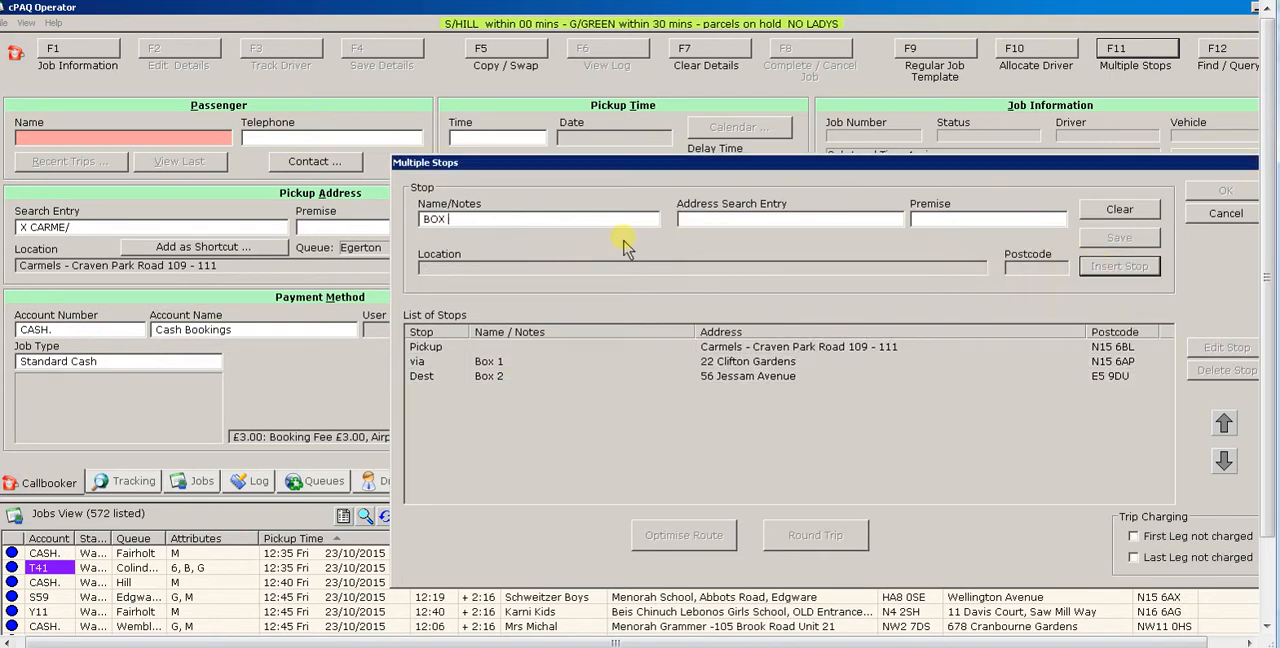
key(Tab)
key(Tab)
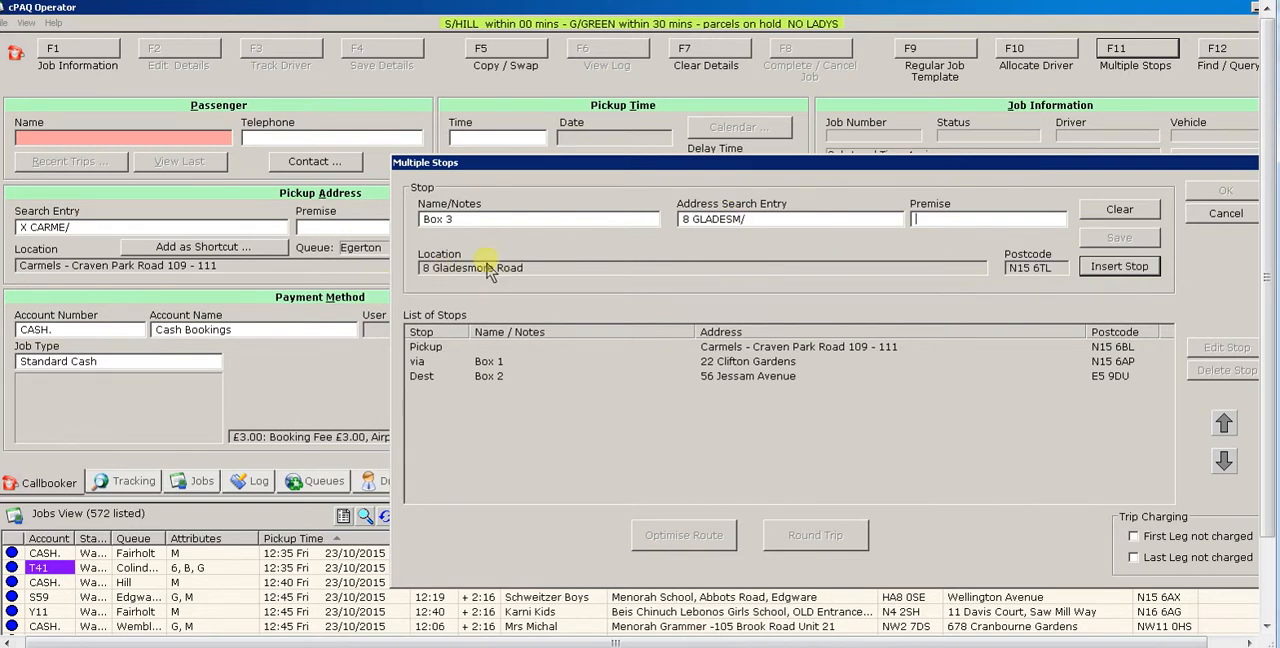
click(1119, 266)
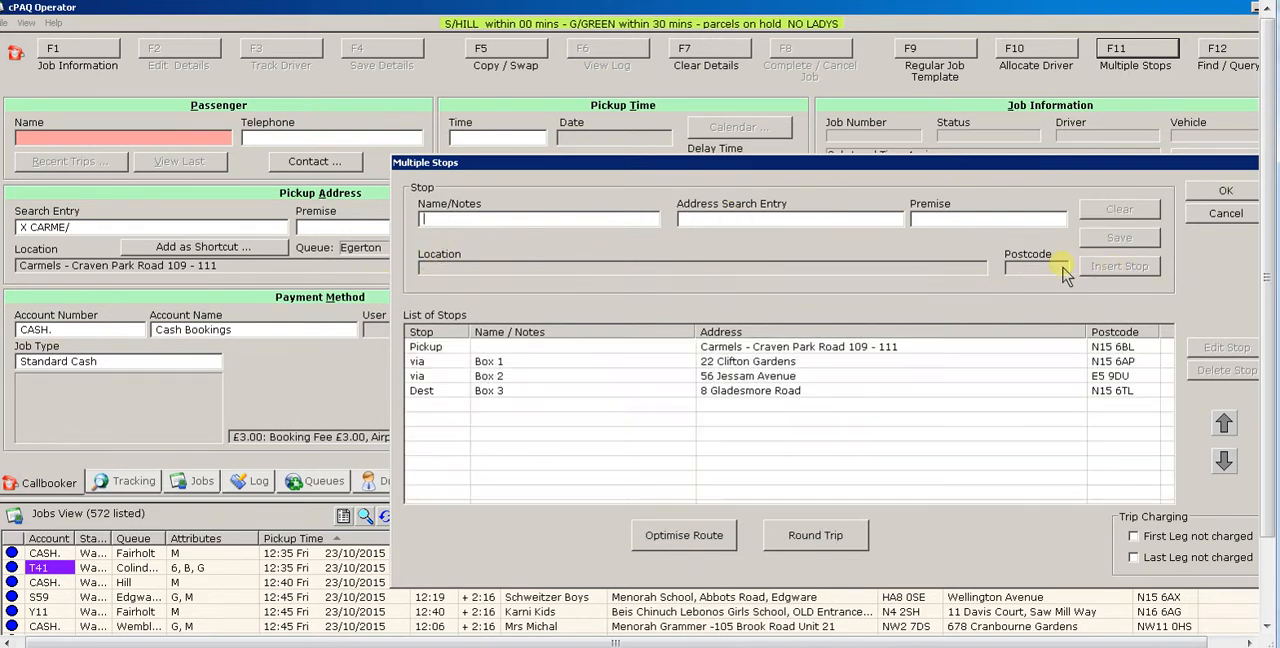
- Search for "X GRAPE/" and add the GrapeWine location as a stop noted as "Box 4"
text(Box 4)
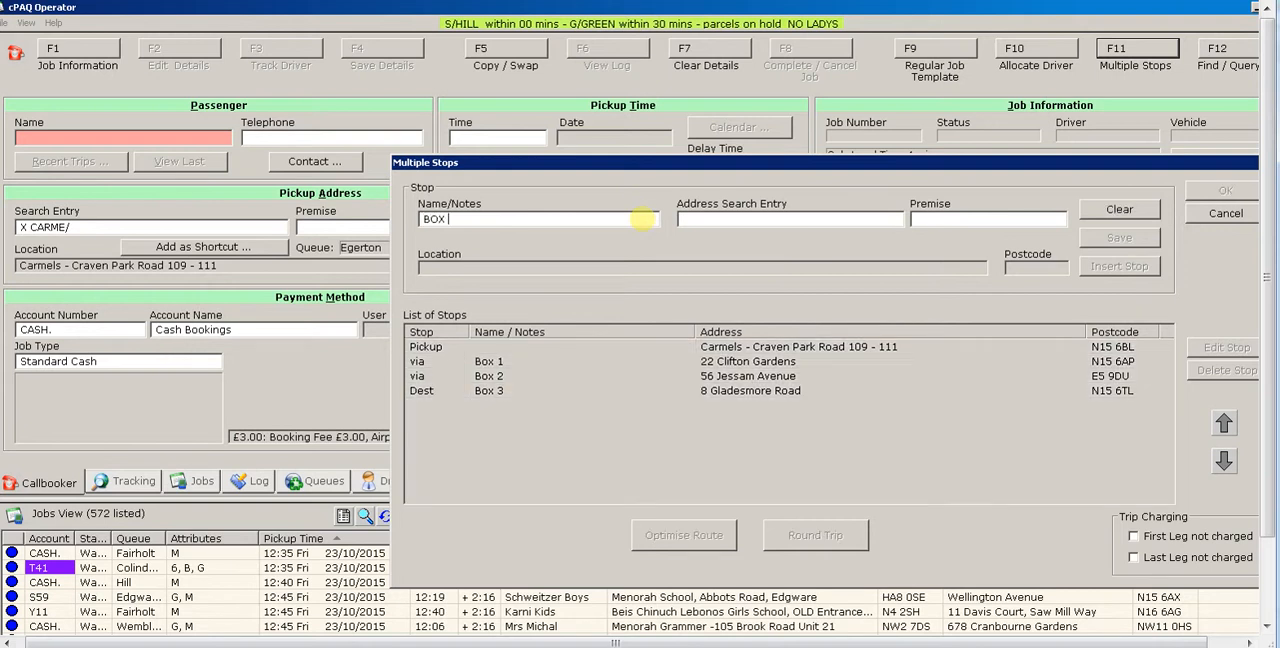
key(Tab)
text(X GRAPE/)
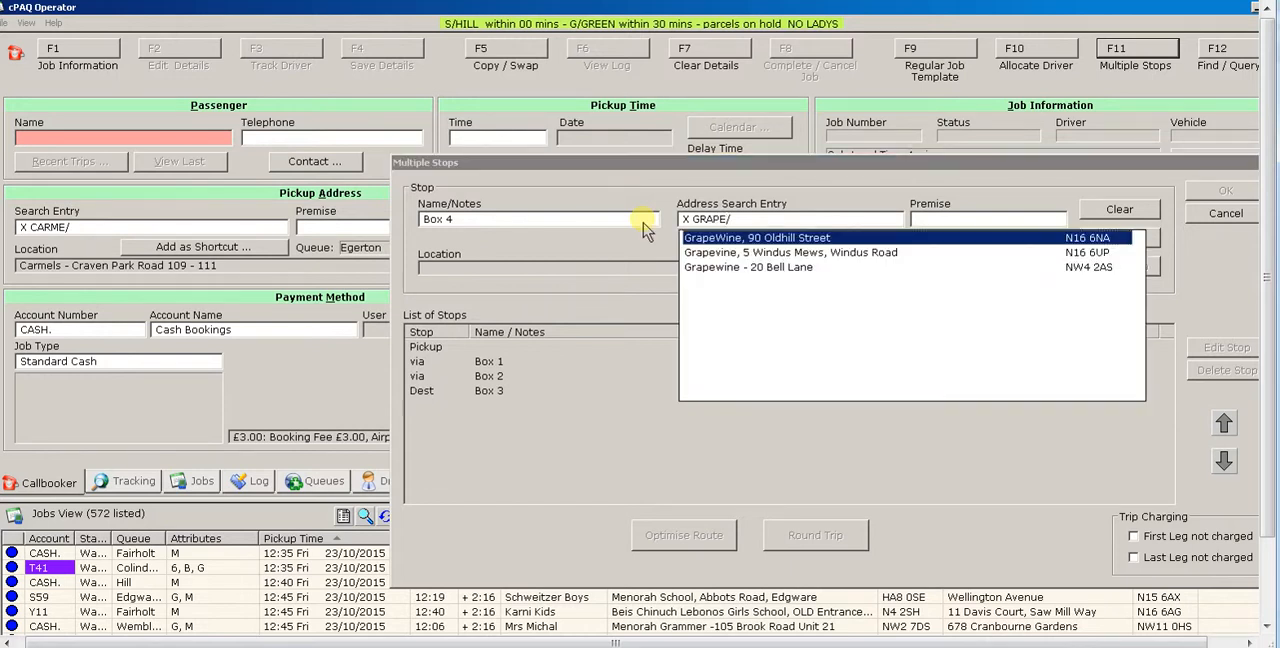
click(757, 241)
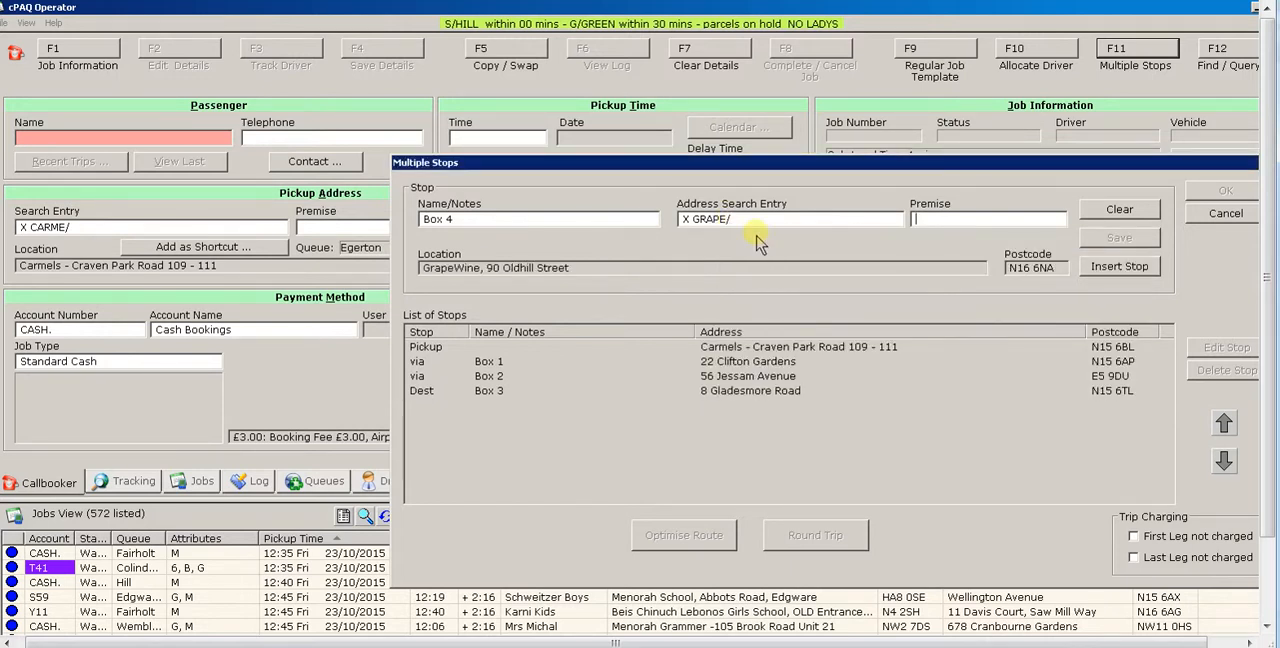
click(1095, 270)
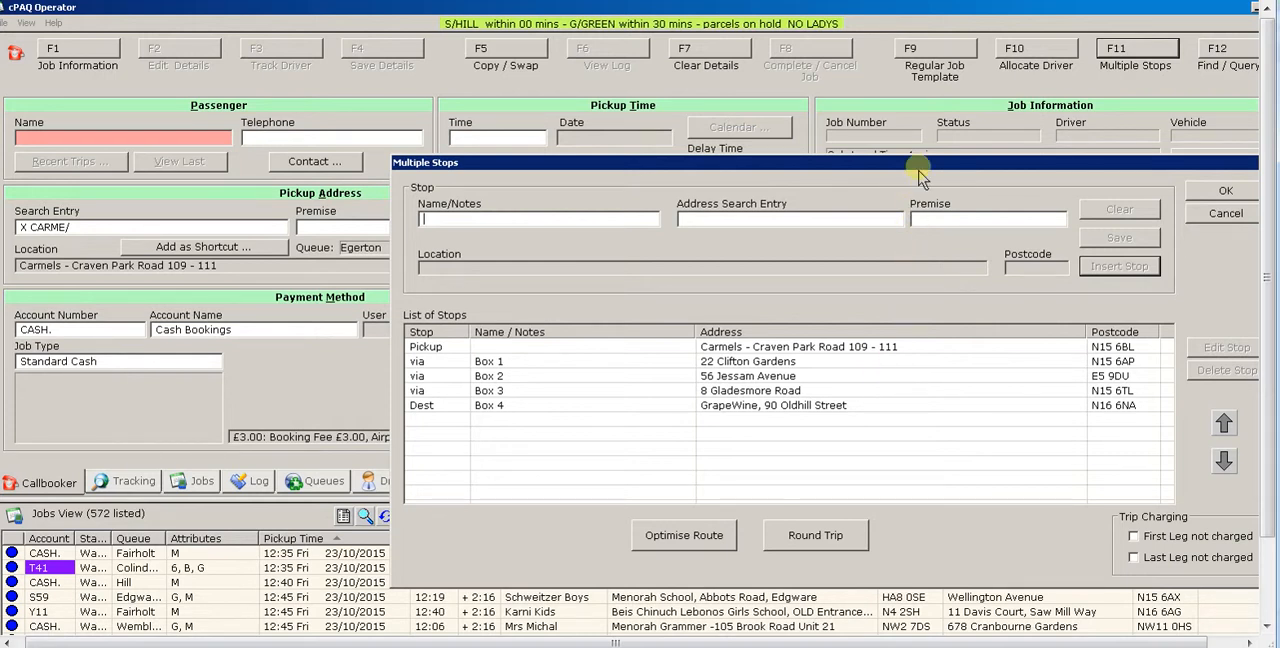
- Optimise the route to start at the first pickup and end anywhere, and accept the list of stops
drag(914, 163, 881, 178)
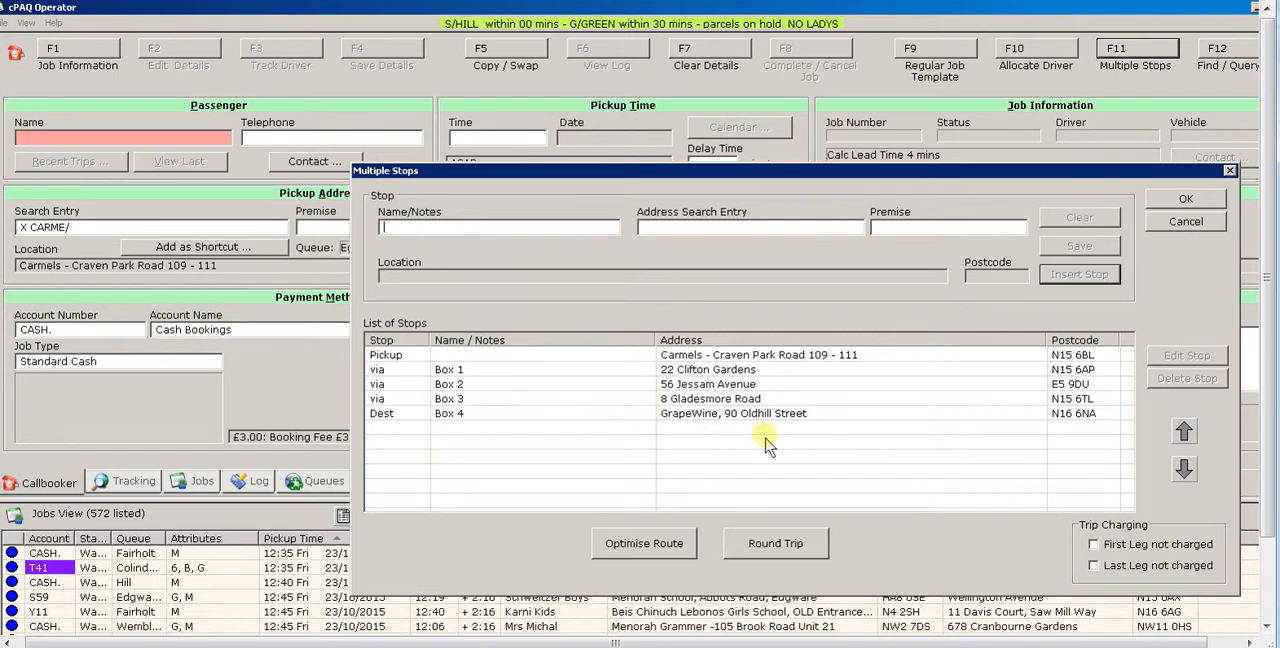
click(648, 552)
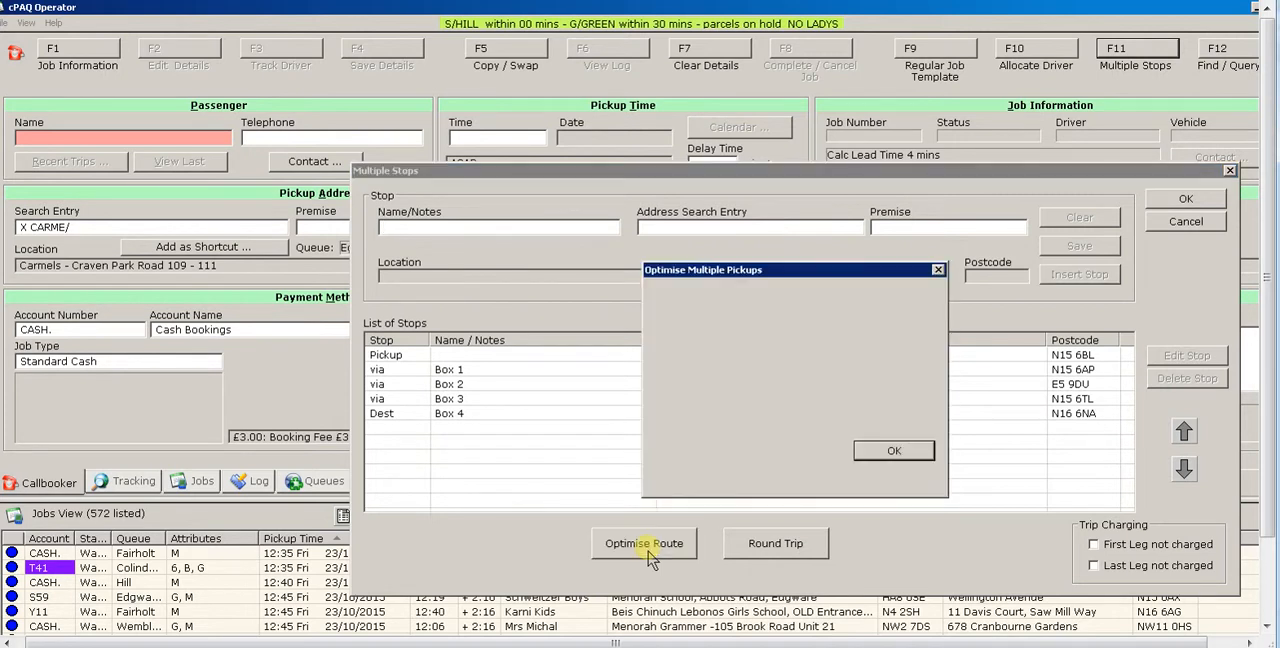
drag(770, 276, 1066, 285)
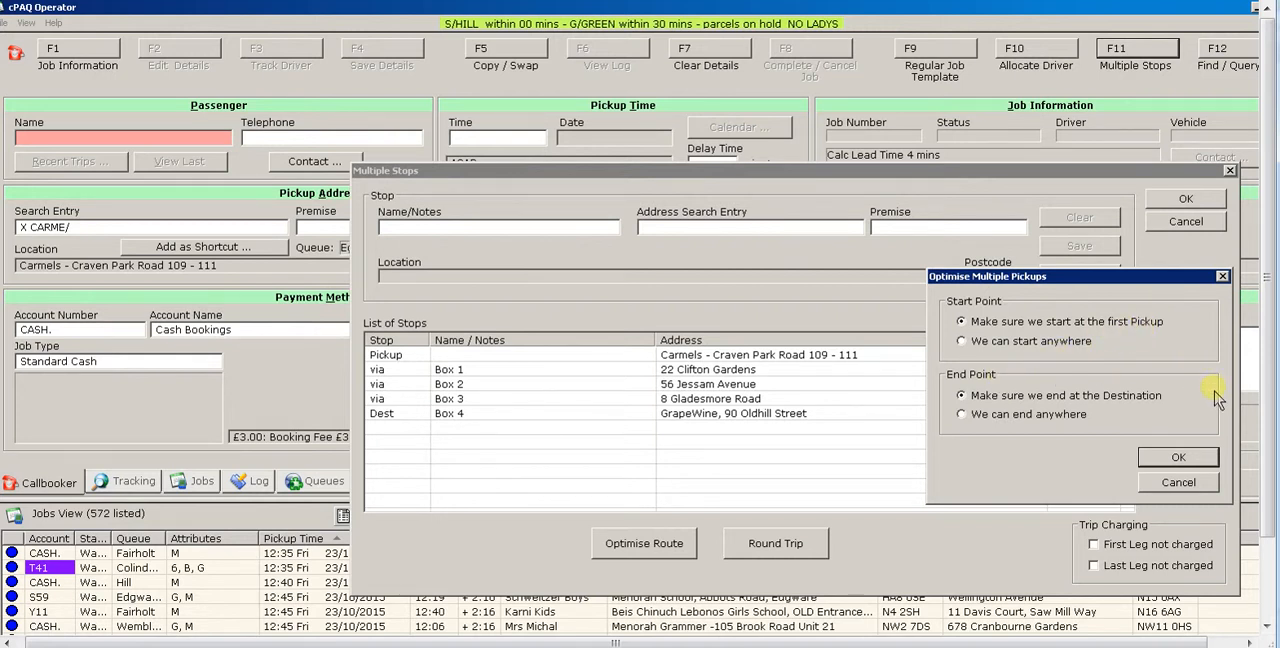
click(960, 414)
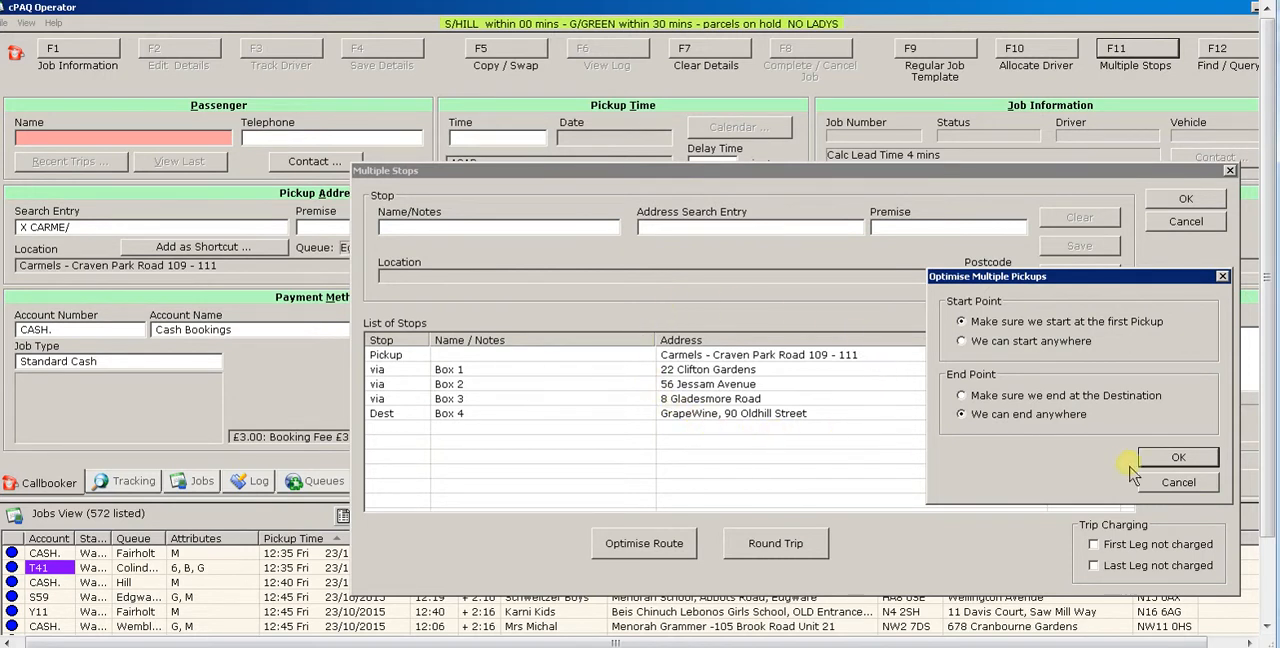
click(1168, 460)
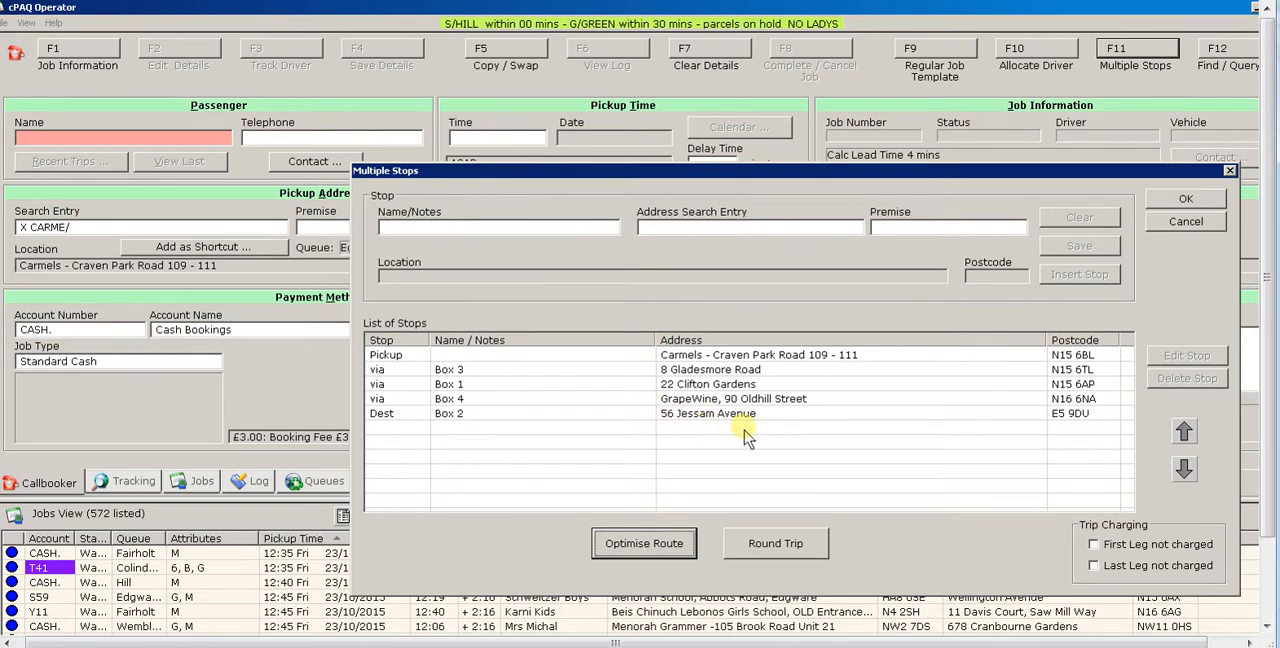
click(1182, 201)
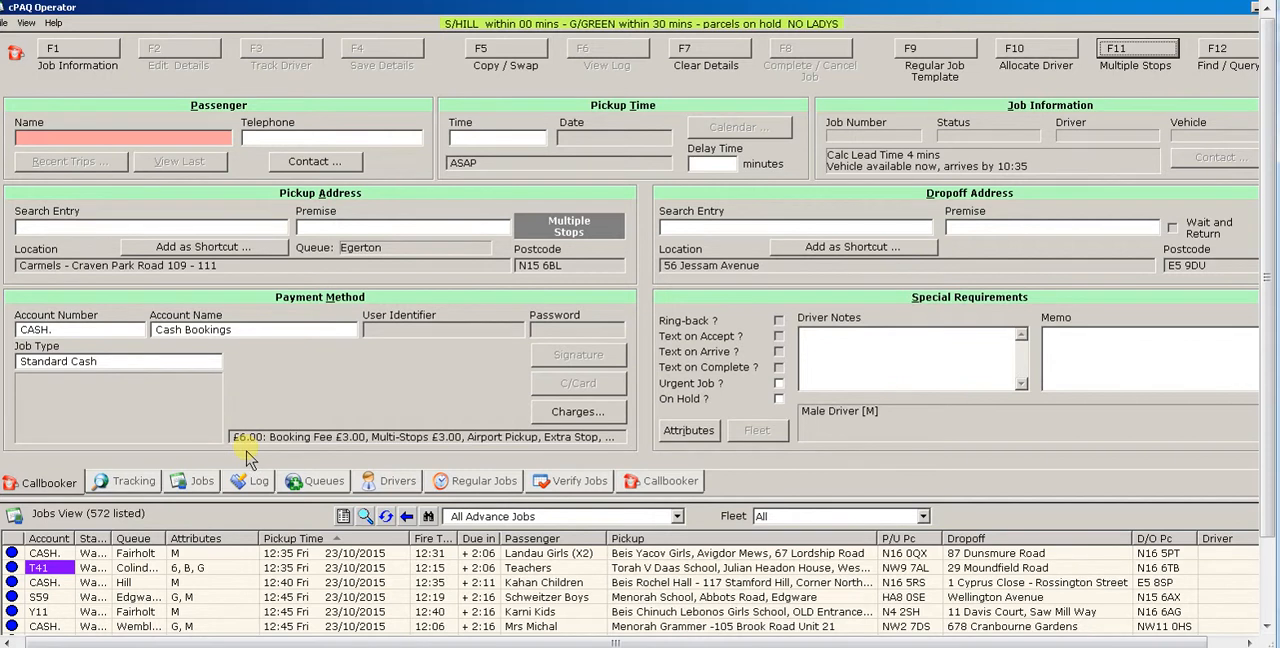
- Enter "CARLEMSL" as the passenger name for the booking
click(162, 141)
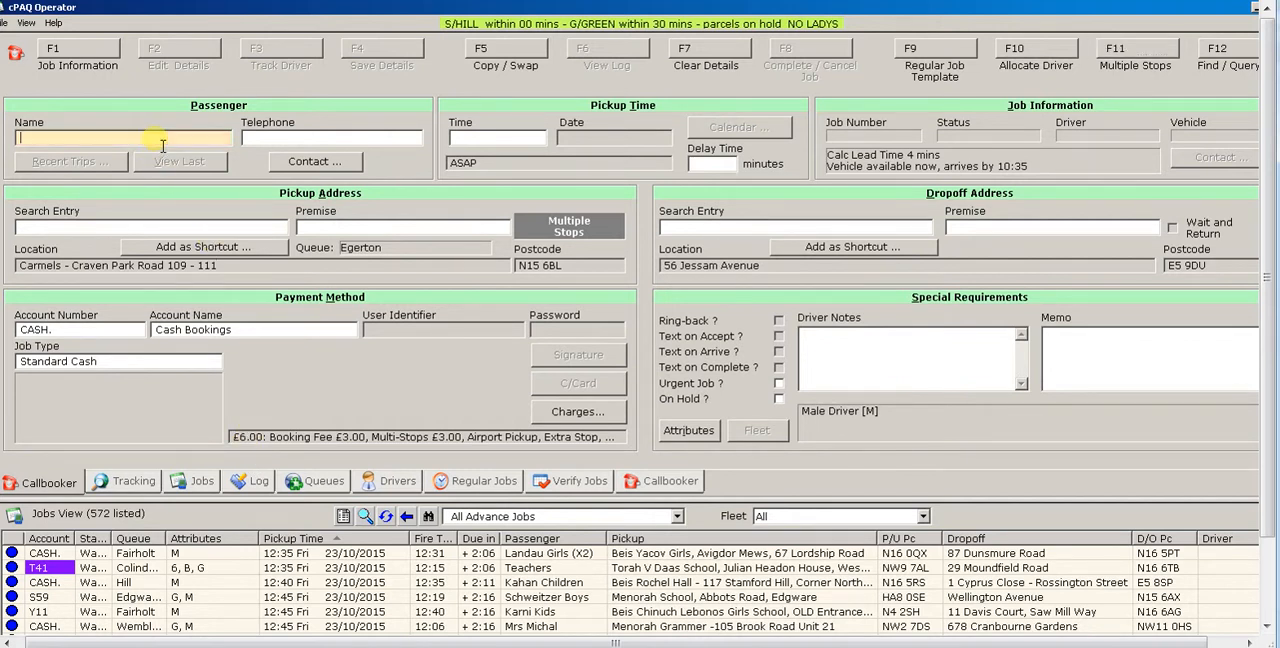
text(CARLEMSL)
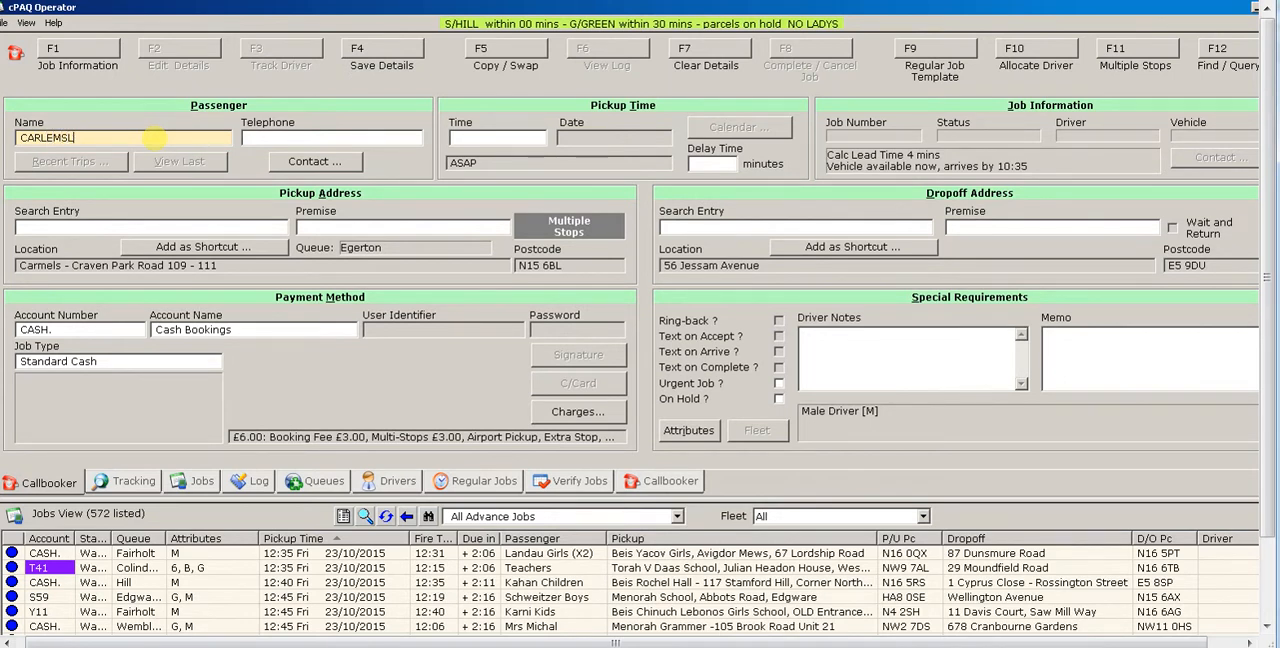
key(shift)
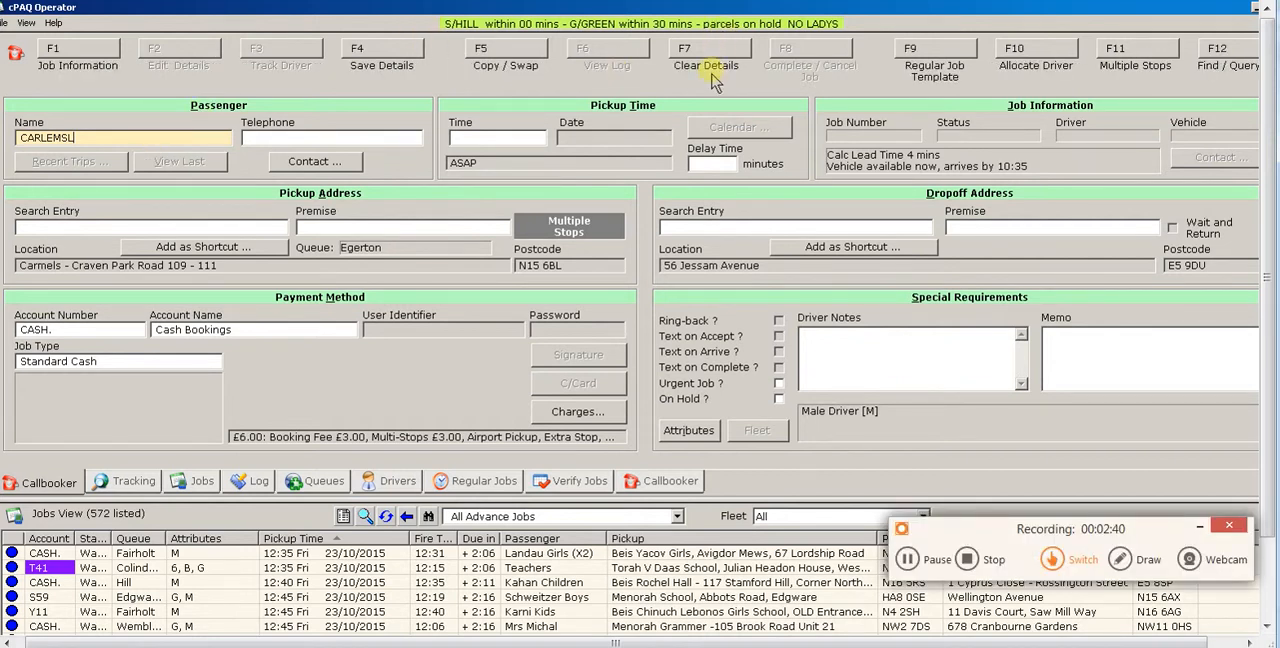
- Clear the current booking details and set the new pickup to Clissold Swimming Baths by searching "B CLISS/"
click(730, 60)
click(684, 397)
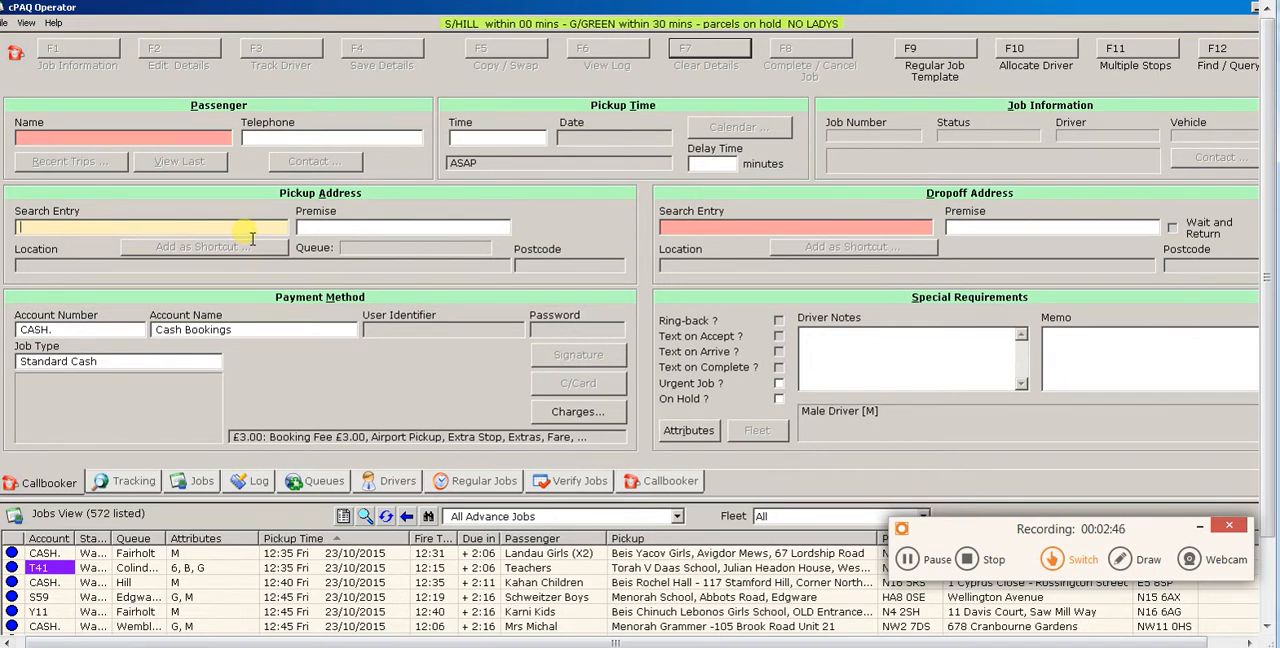
text(B CLISS/)
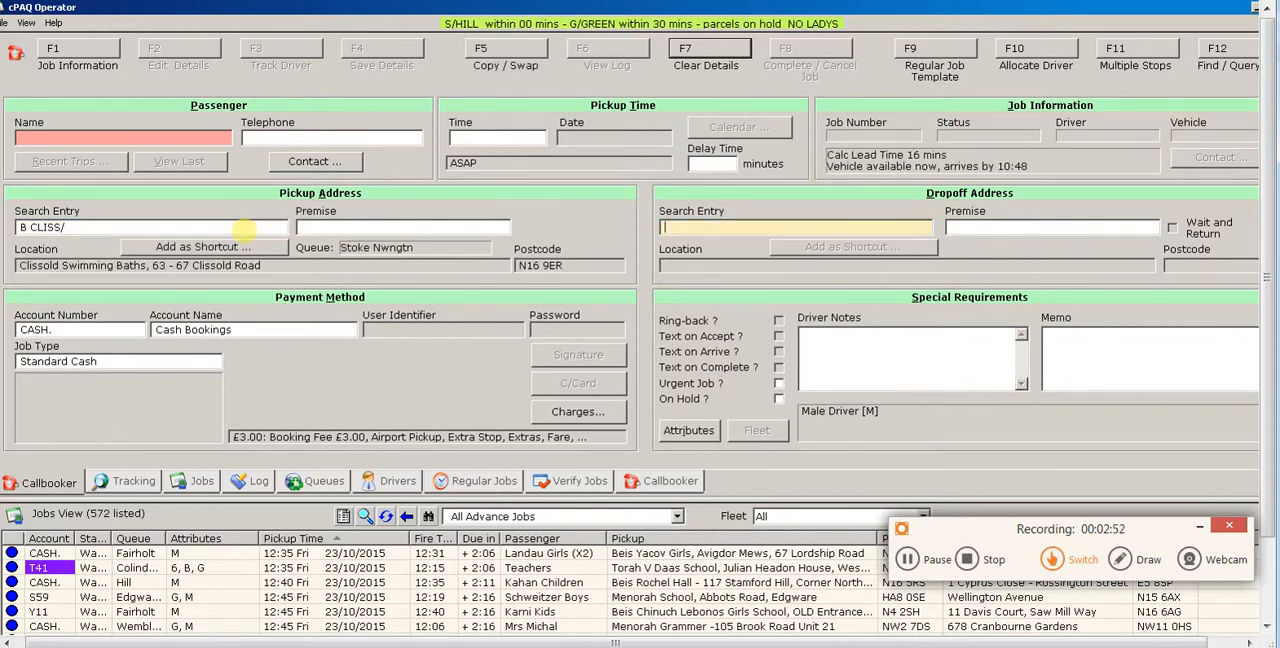
- Add the first drop-off to the booking's multiple stops by looking up its street address in the E5 postcode area
click(1120, 52)
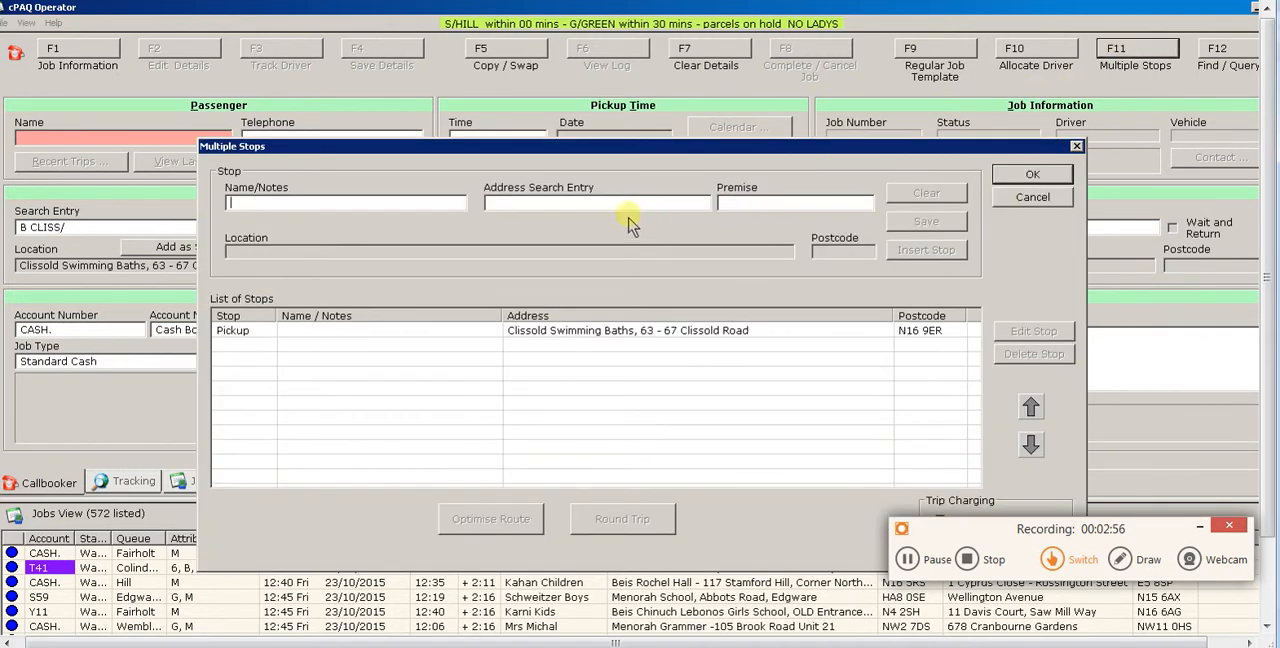
click(646, 207)
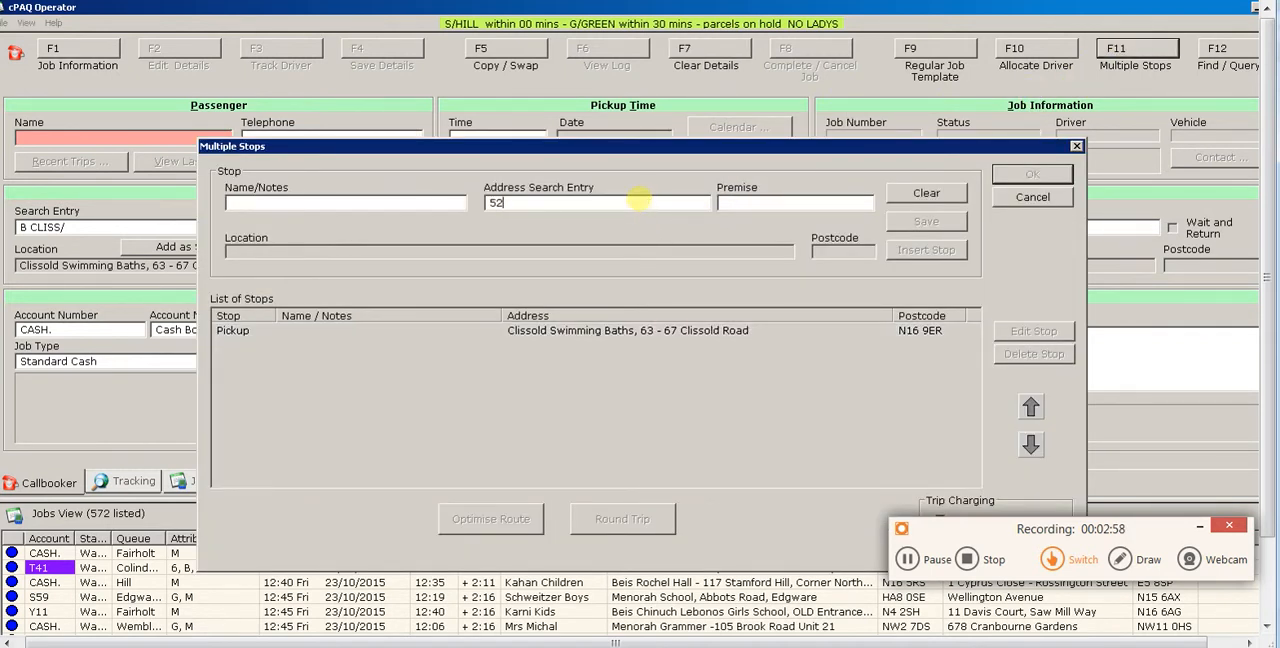
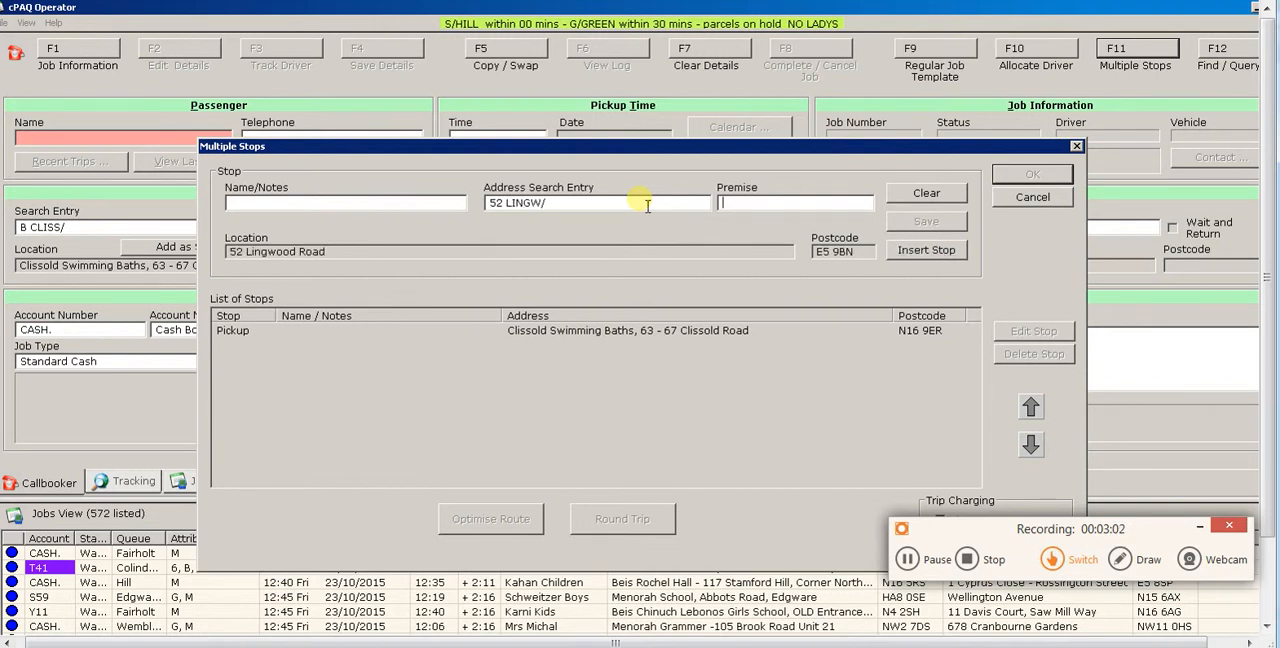
click(905, 258)
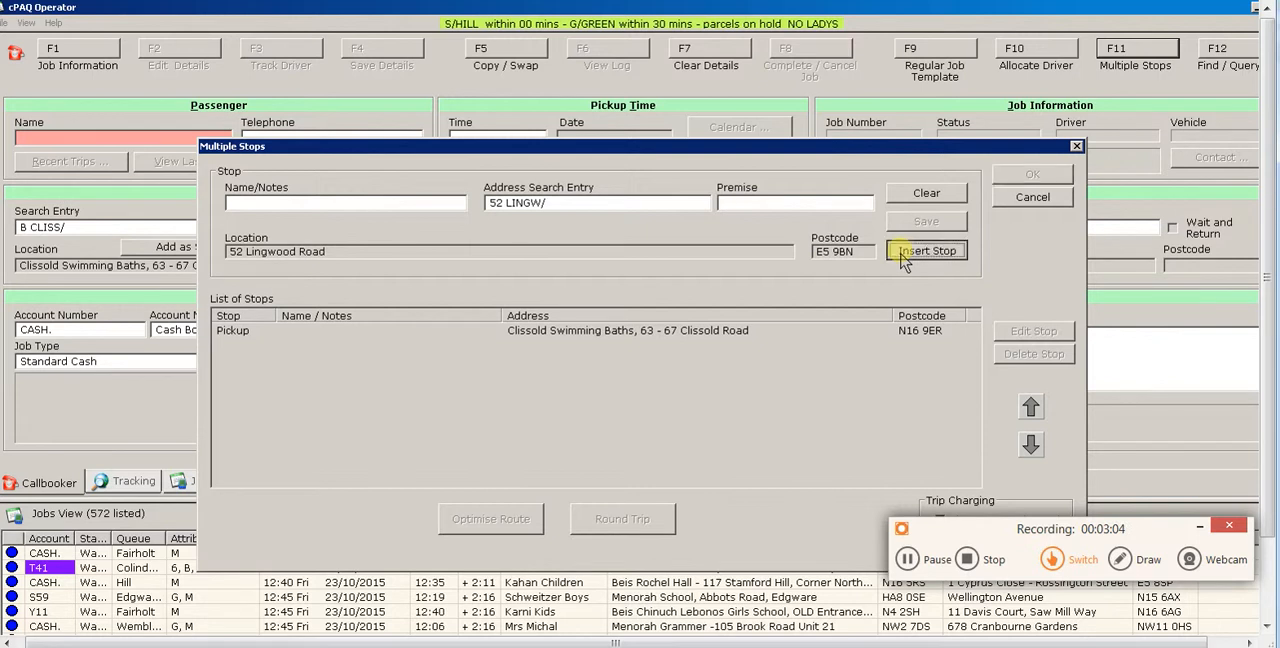
- Insert the second drop-off by looking up its street address in the N16 postcode area, and accept the list of stops
click(617, 202)
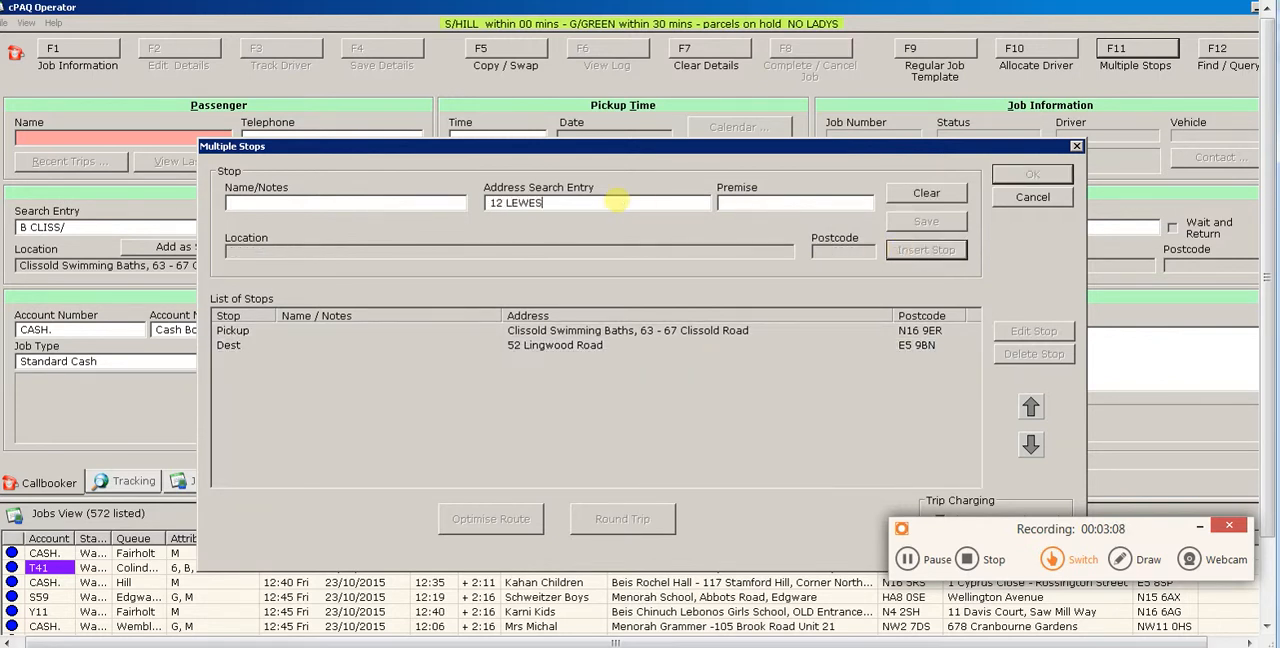
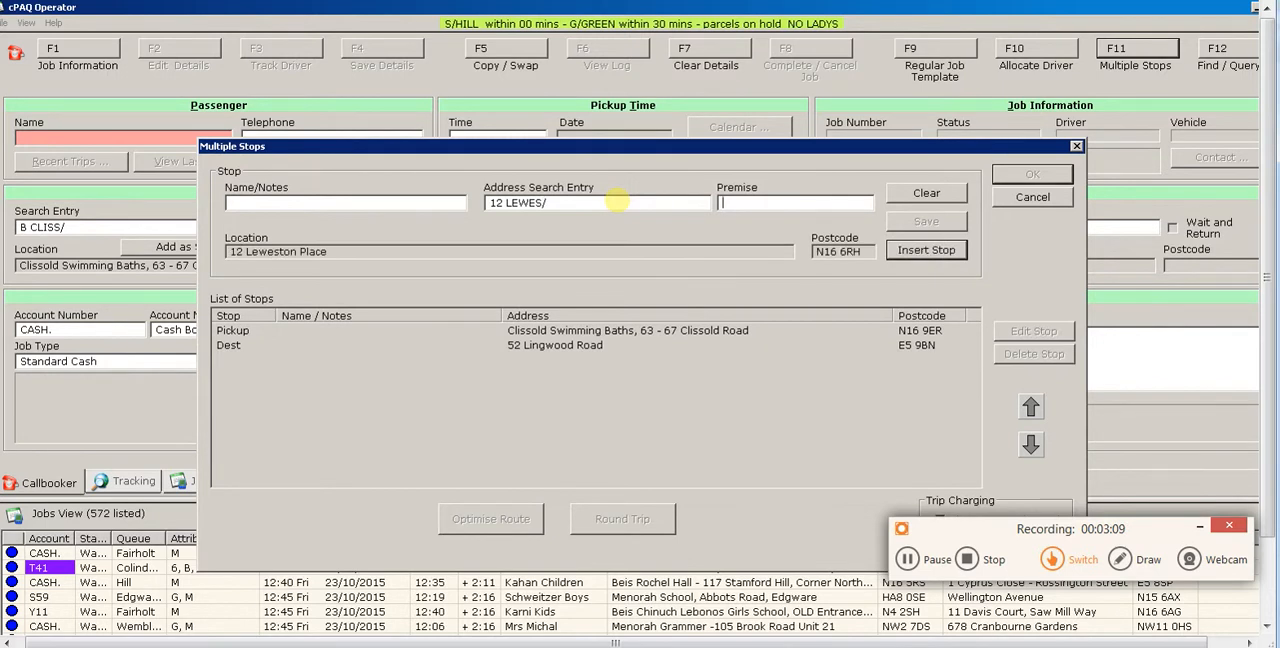
click(910, 252)
click(1033, 176)
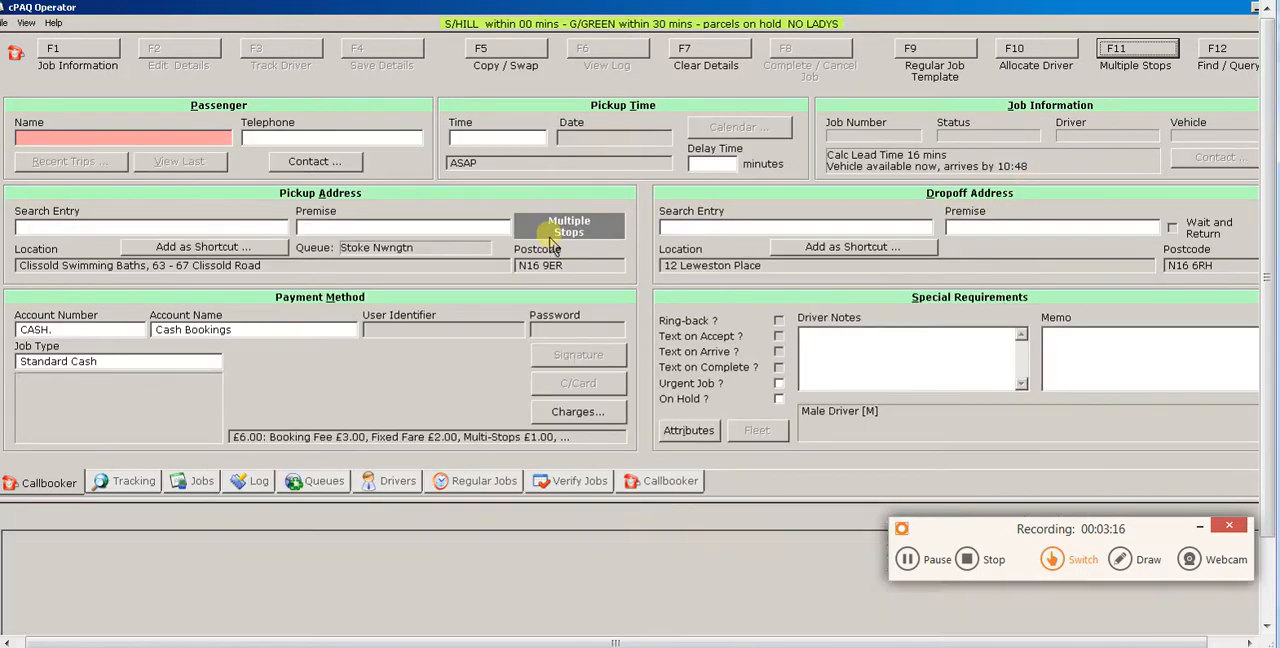
- Enter the passenger's surname followed by "X 5" and add the 5 Passengers [5] attribute to the booking
click(212, 141)
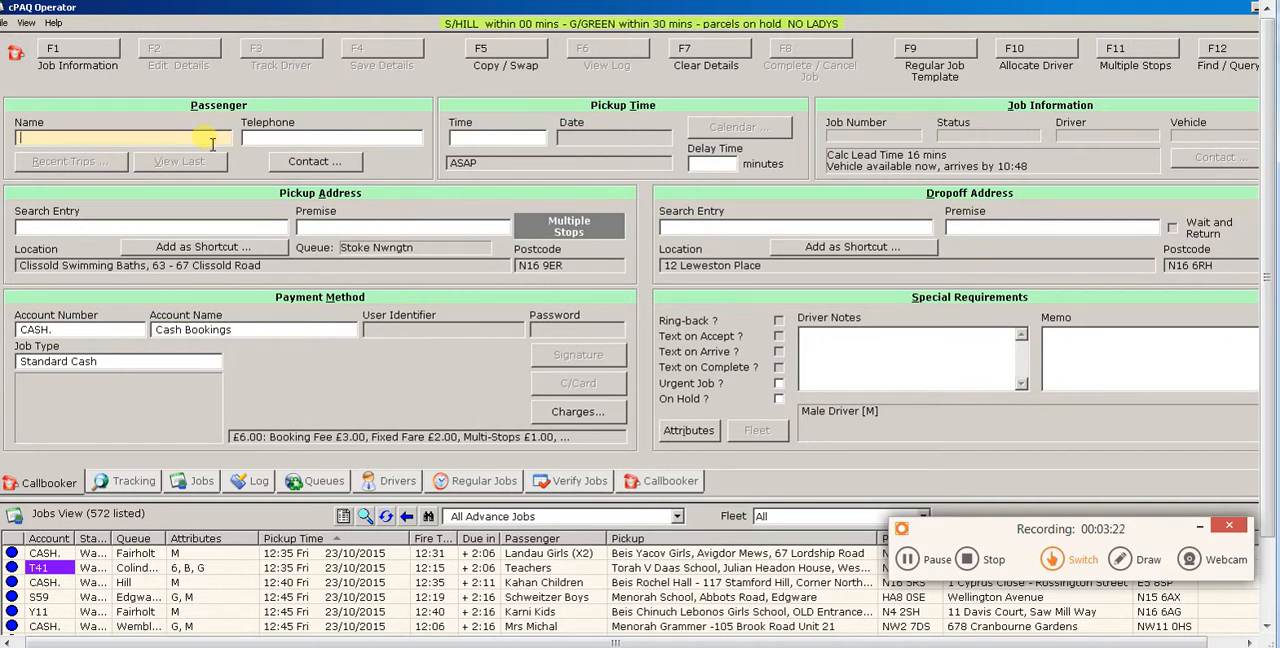
text(STERN X 5)
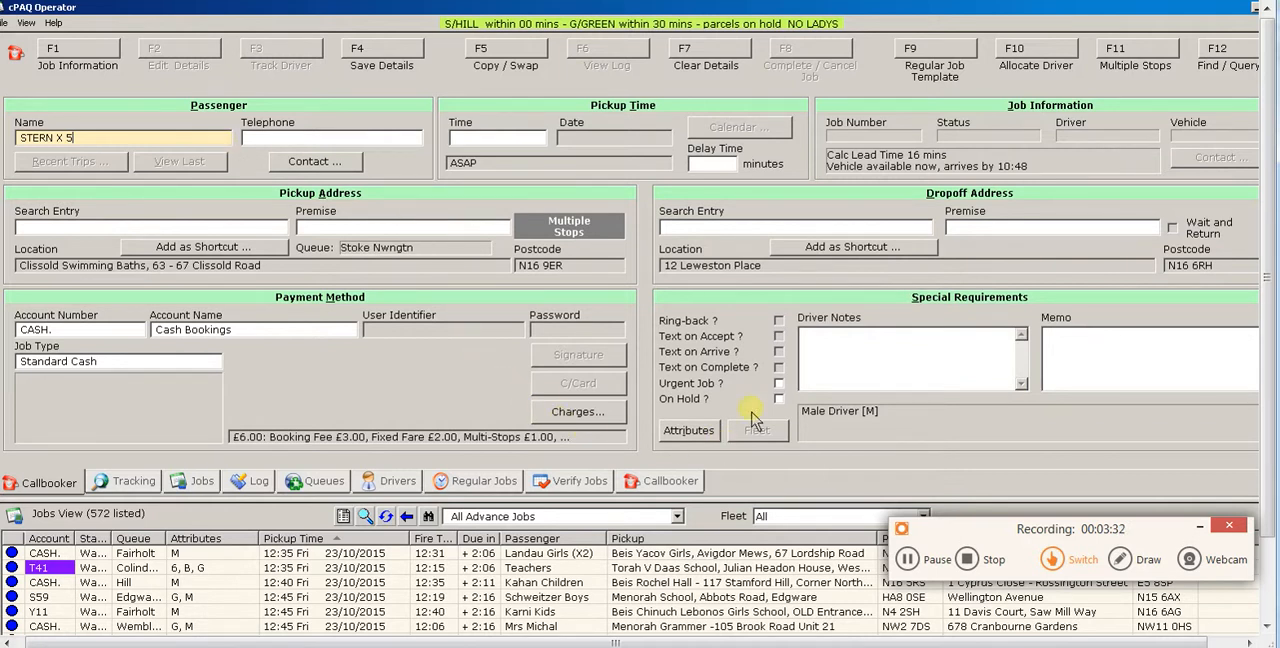
click(692, 432)
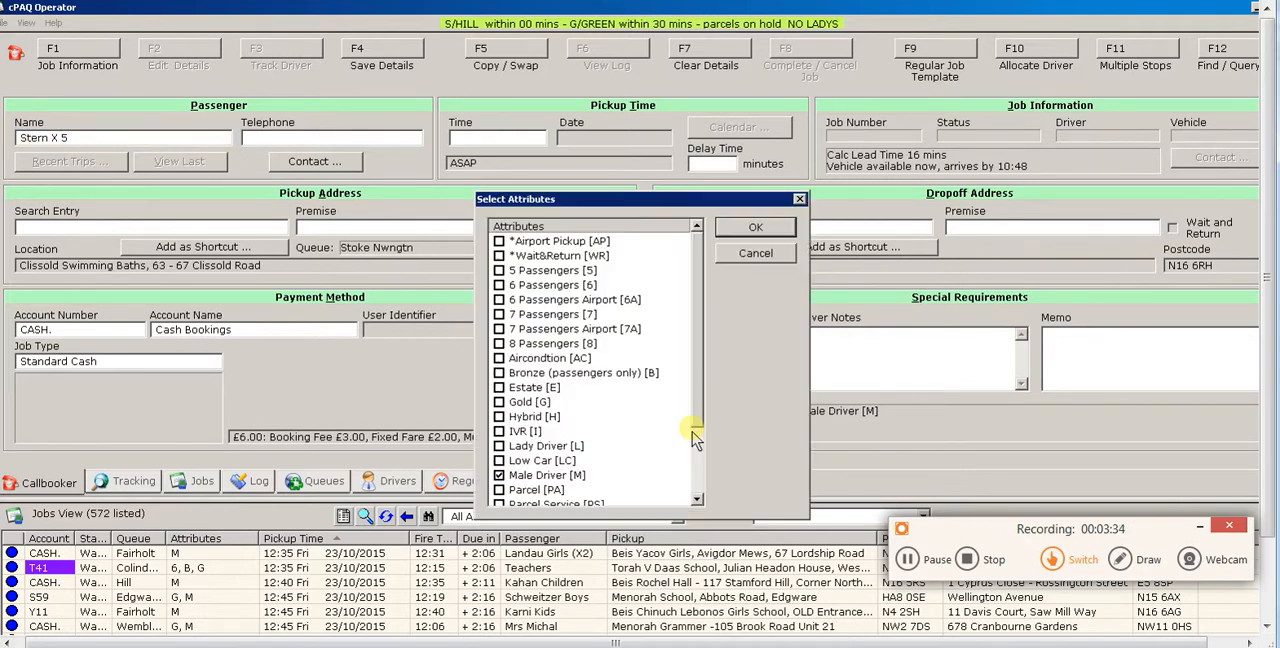
click(499, 271)
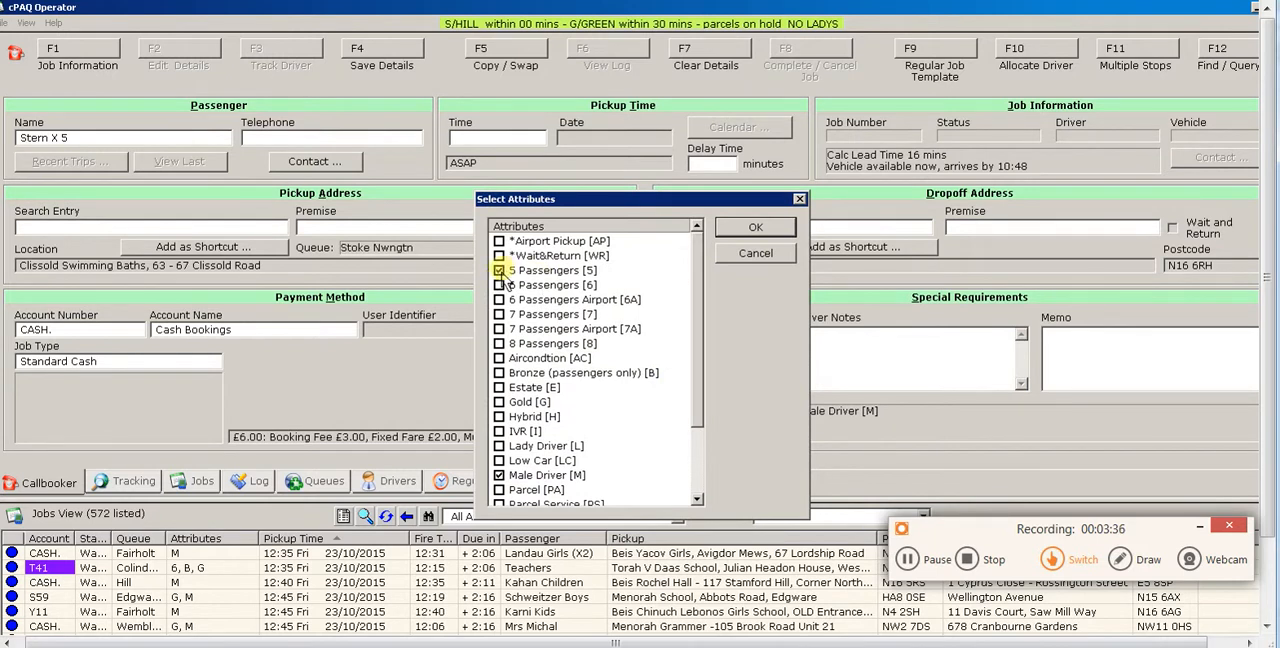
click(751, 232)
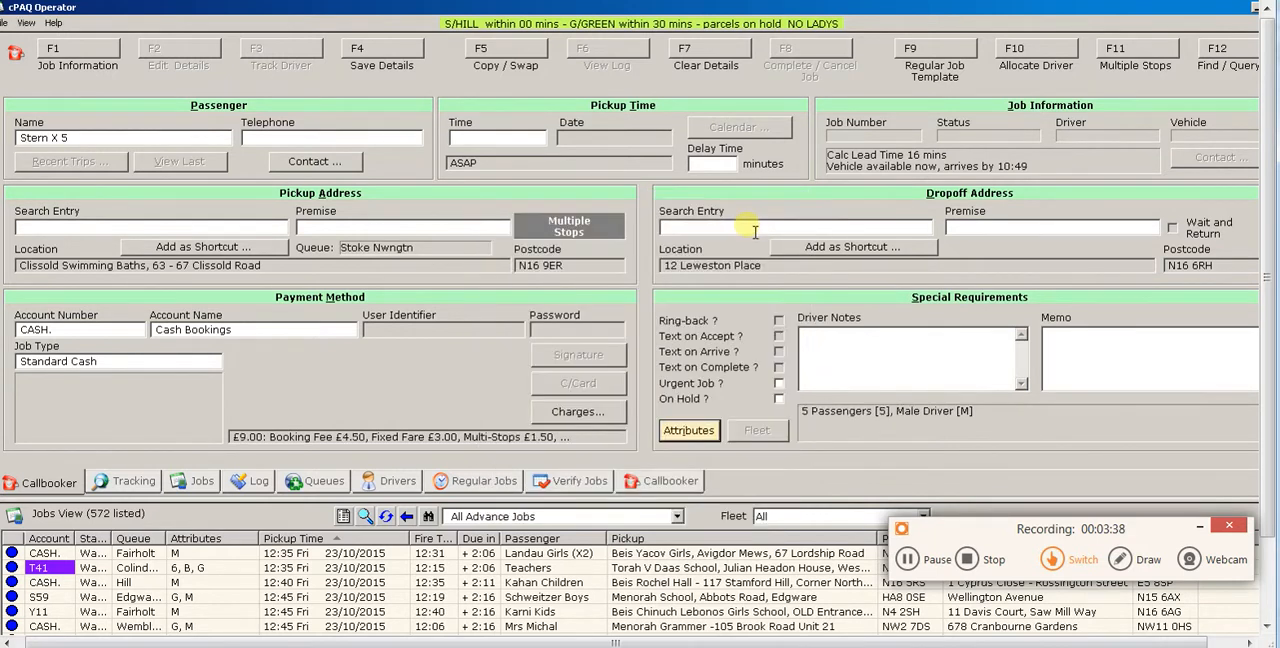
- Set the booking's pickup time to 8 pm using the entry "8P"
click(539, 140)
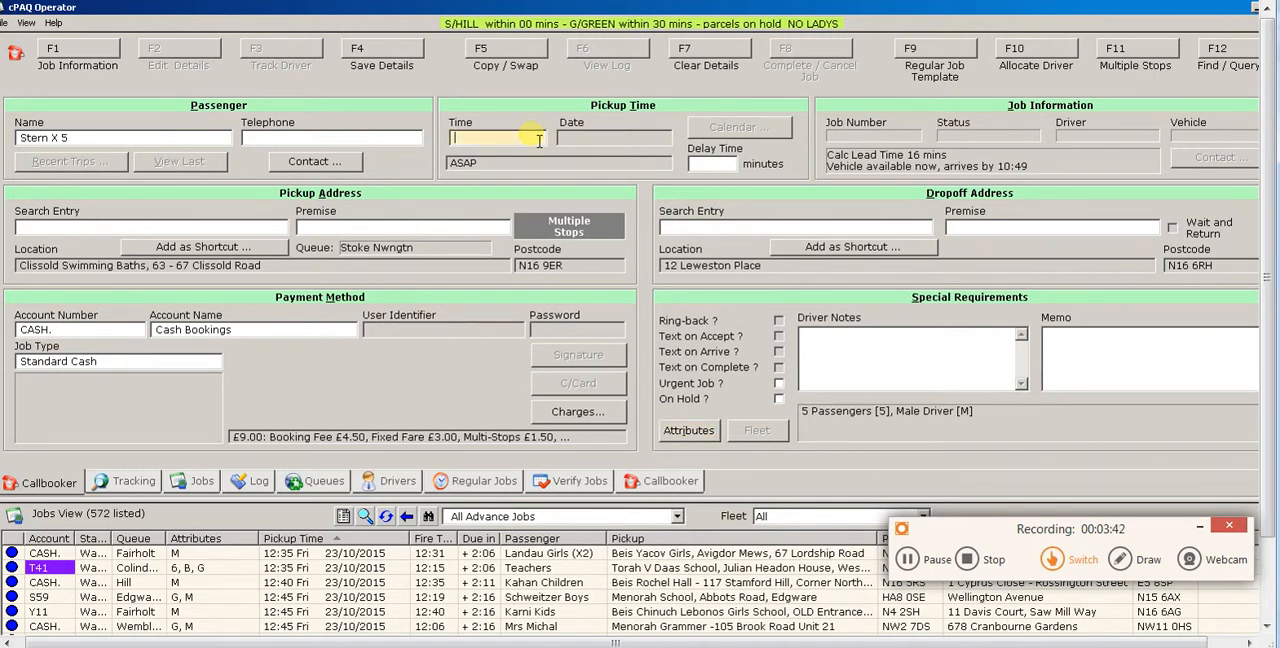
text(8P)
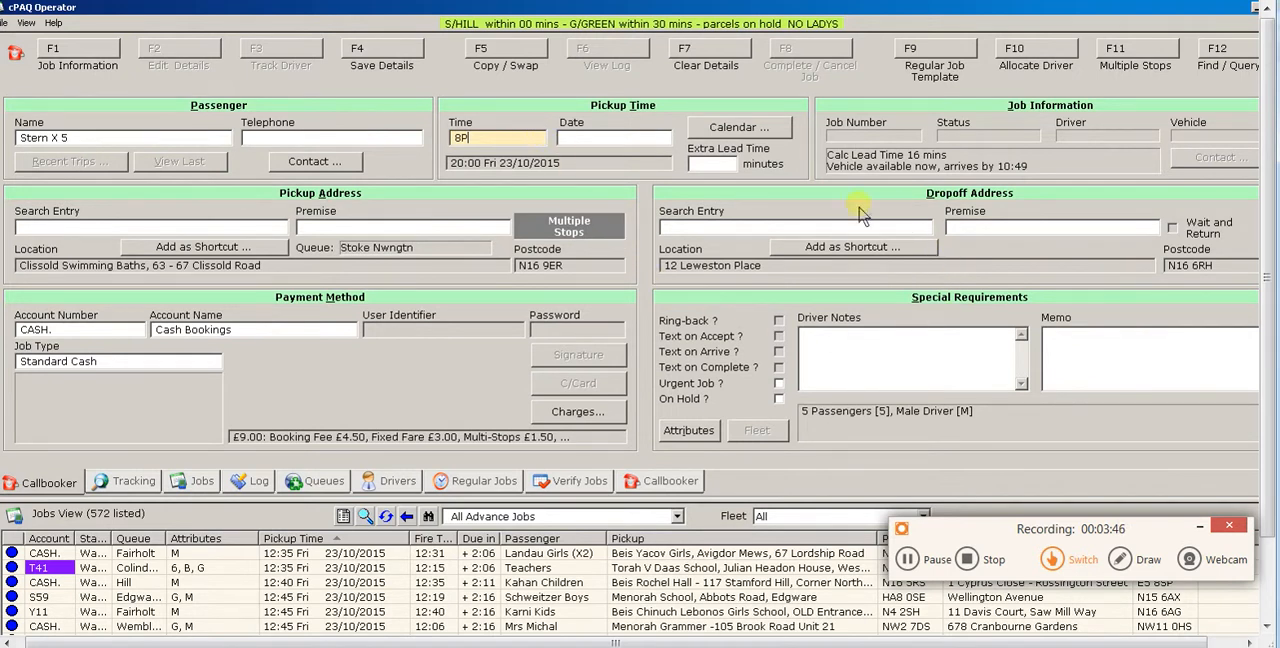
key(shift)
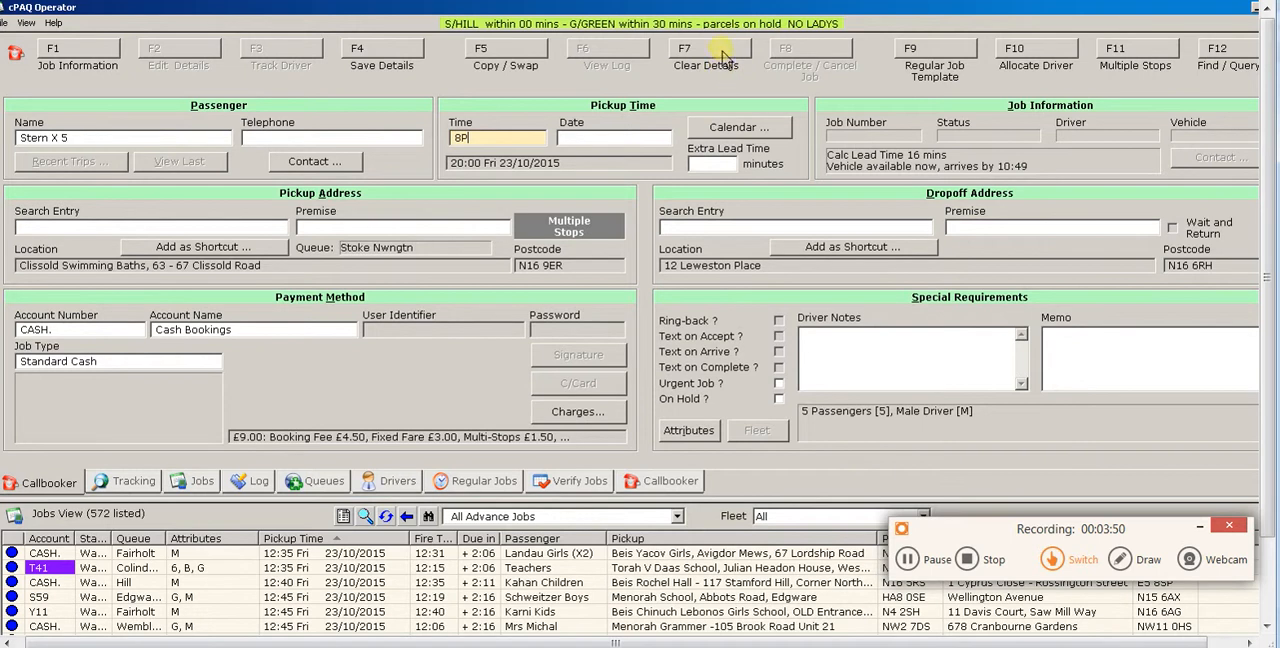
- Clear the current booking details and set the new pickup by looking up its street address in the N16 postcode area
click(722, 56)
click(688, 398)
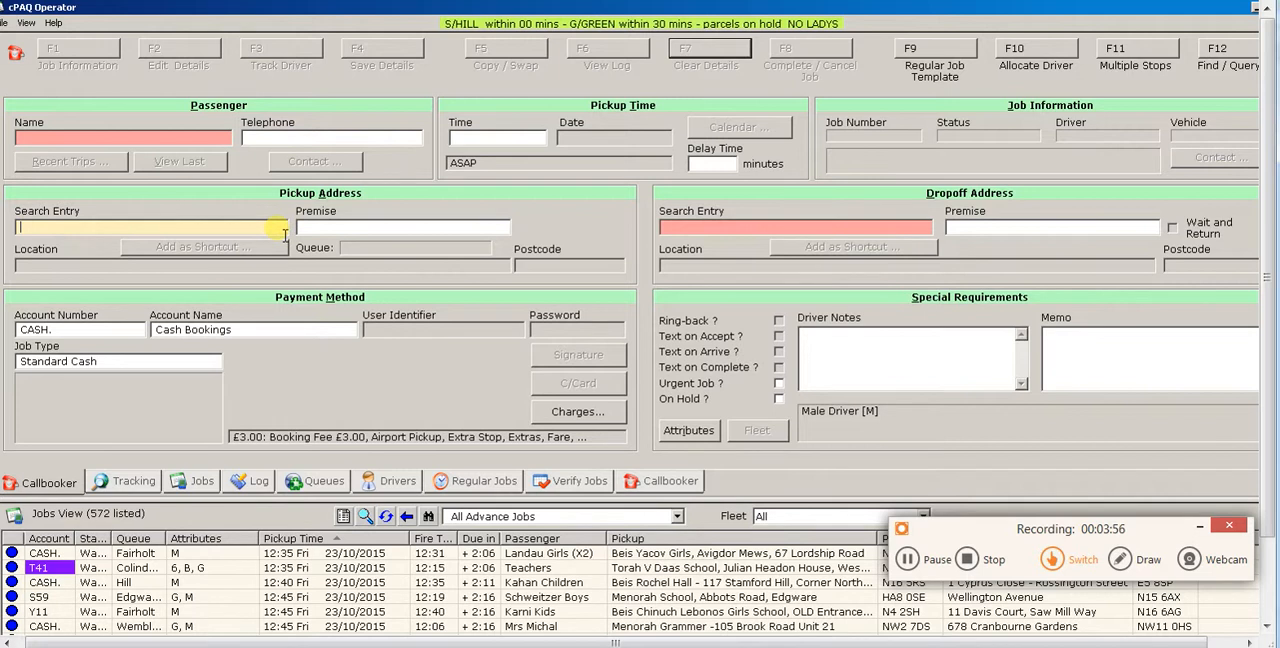
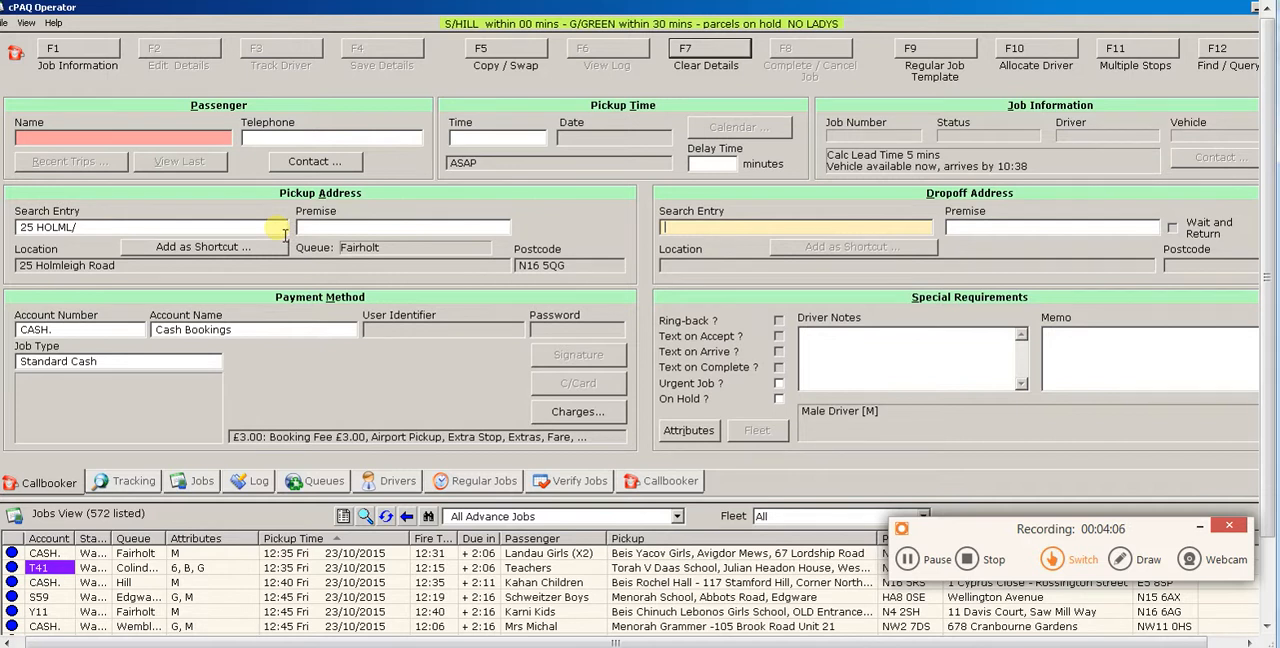
- Set the drop-off to the Beis Yacov Girls school in Avigdor Mews by searching "S BE YA/"
text(S BE YA/)
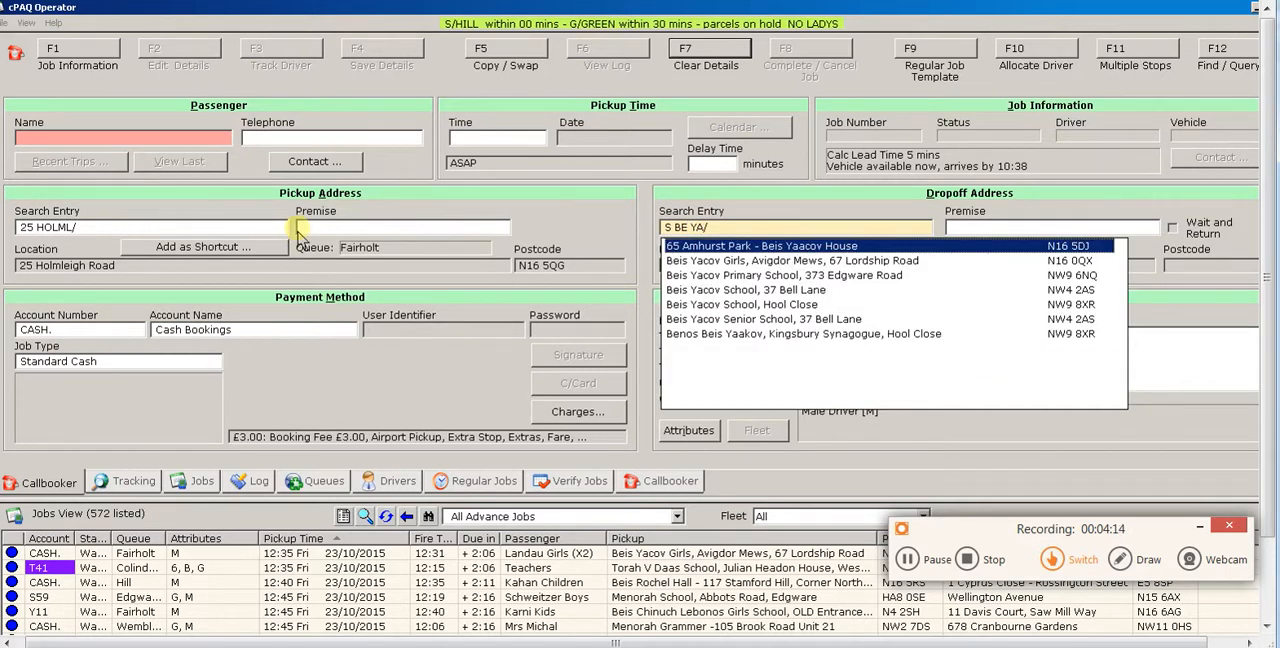
click(847, 266)
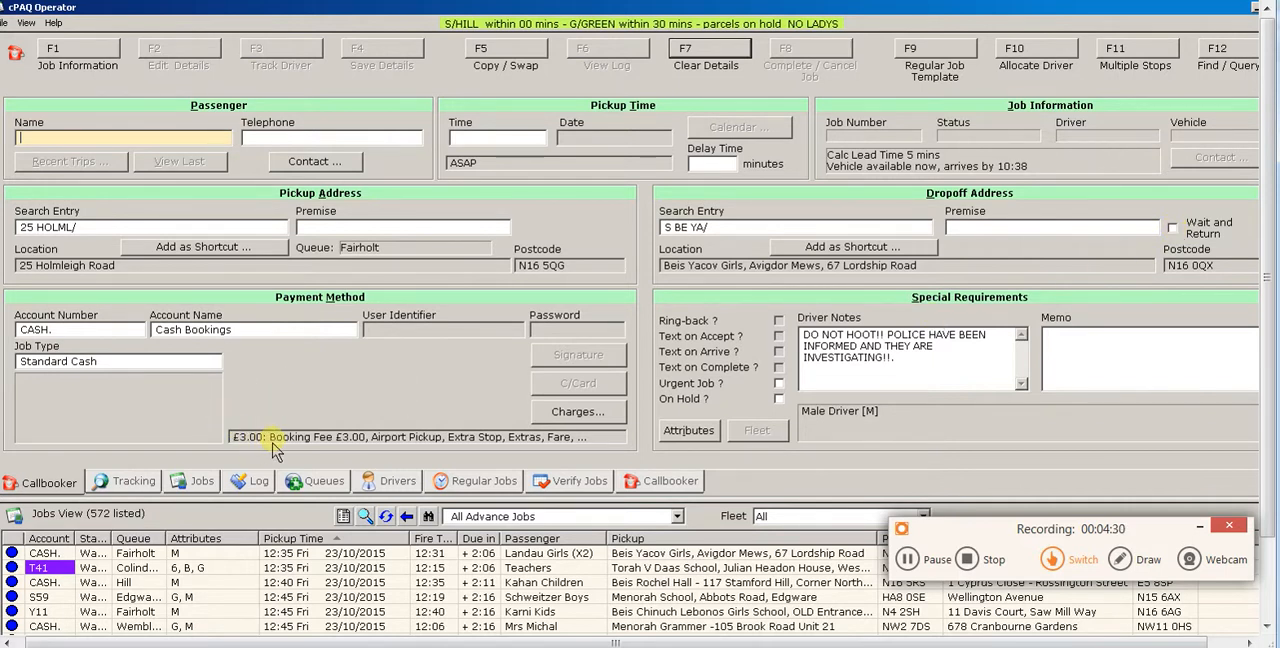
- Make the booking a Wait and Return trip and review its list of multiple stops without editing it
click(1172, 228)
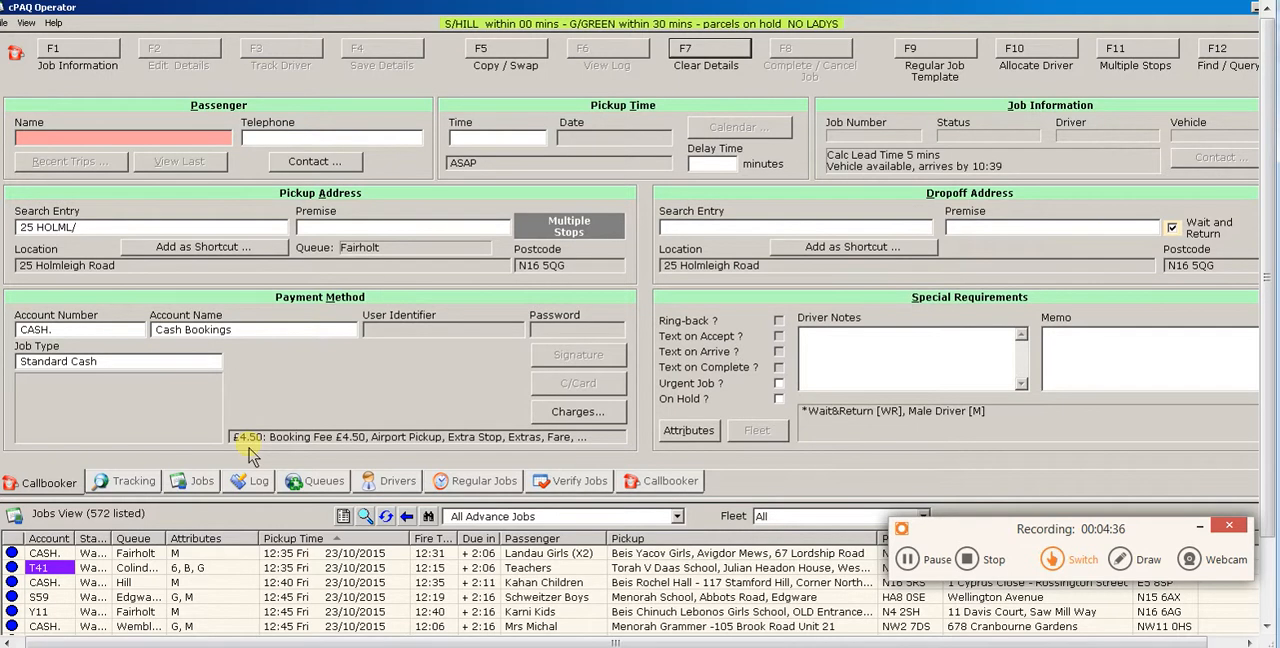
click(1118, 62)
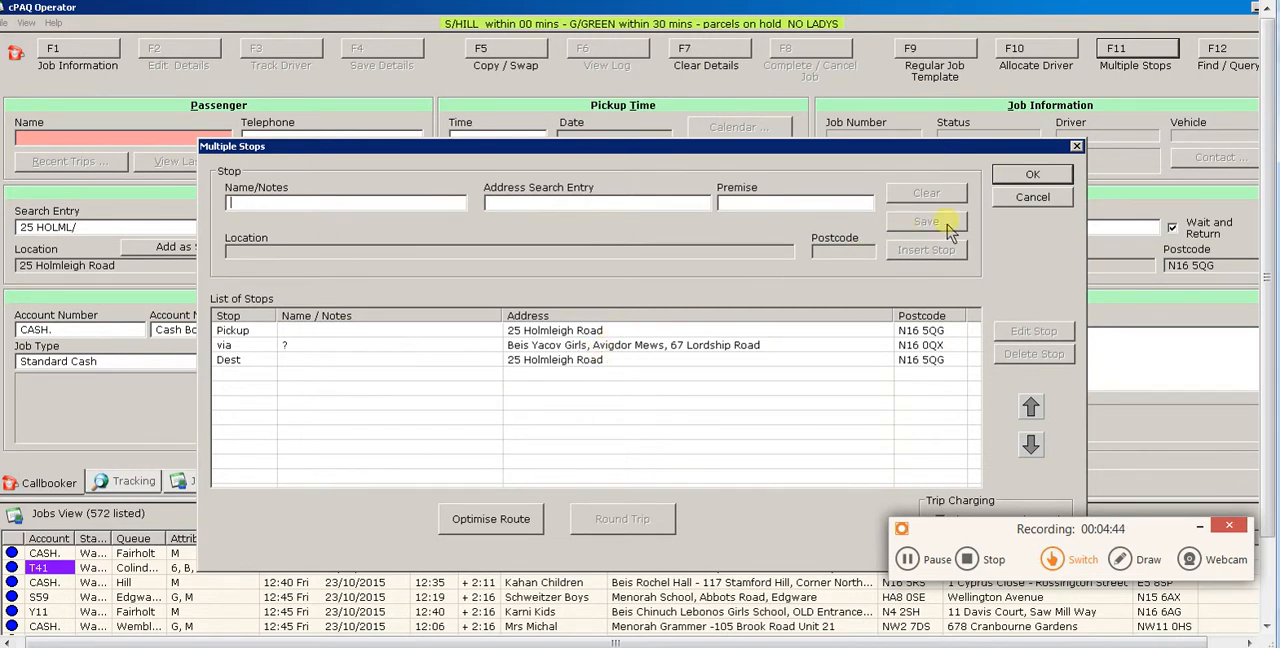
click(1032, 197)
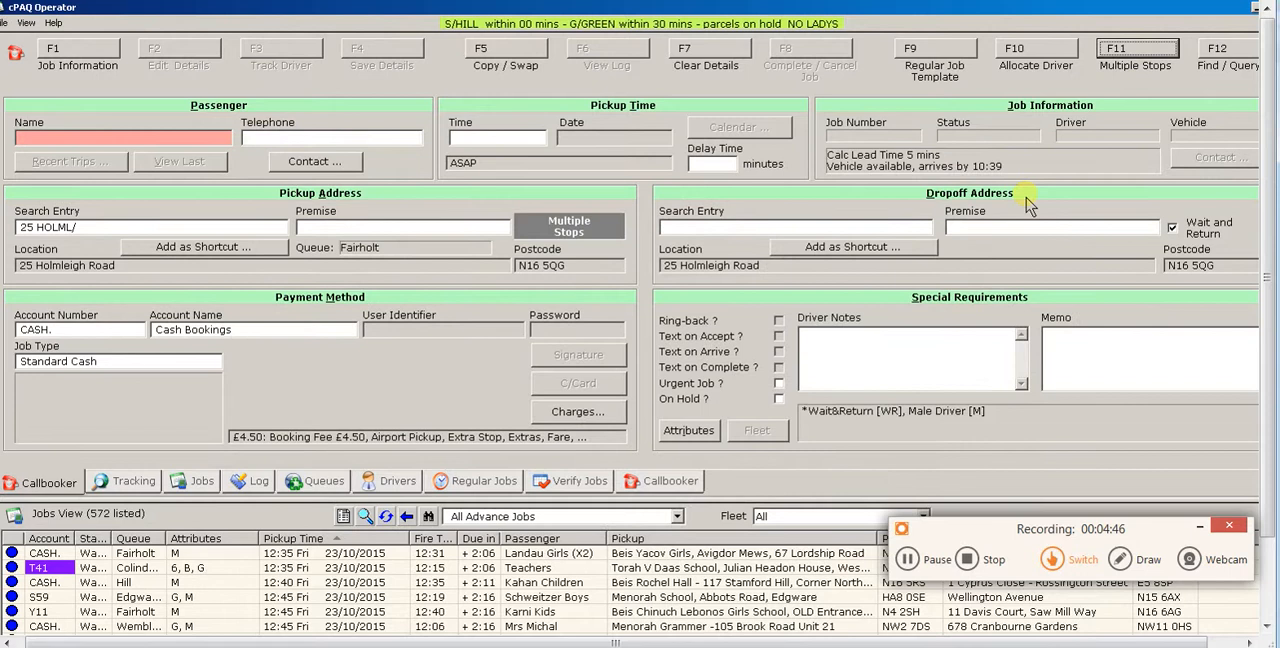
- Enter the passenger's title and surname and set the pickup time to 14
click(160, 145)
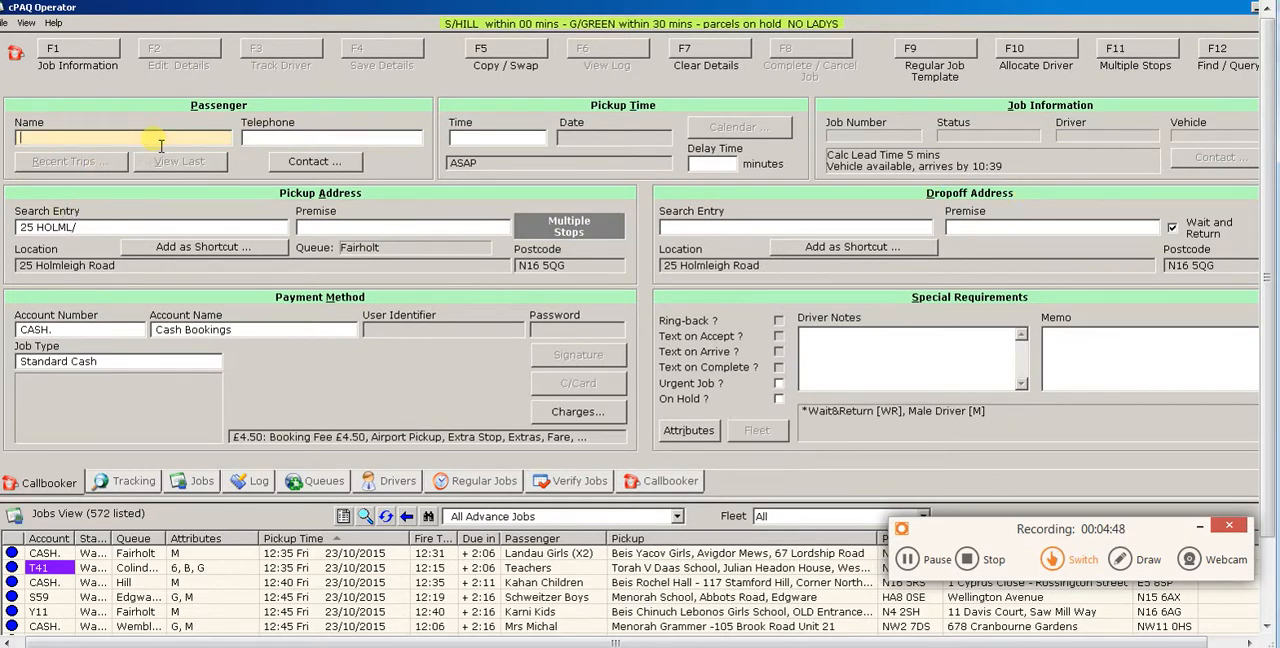
text(MRS SM)
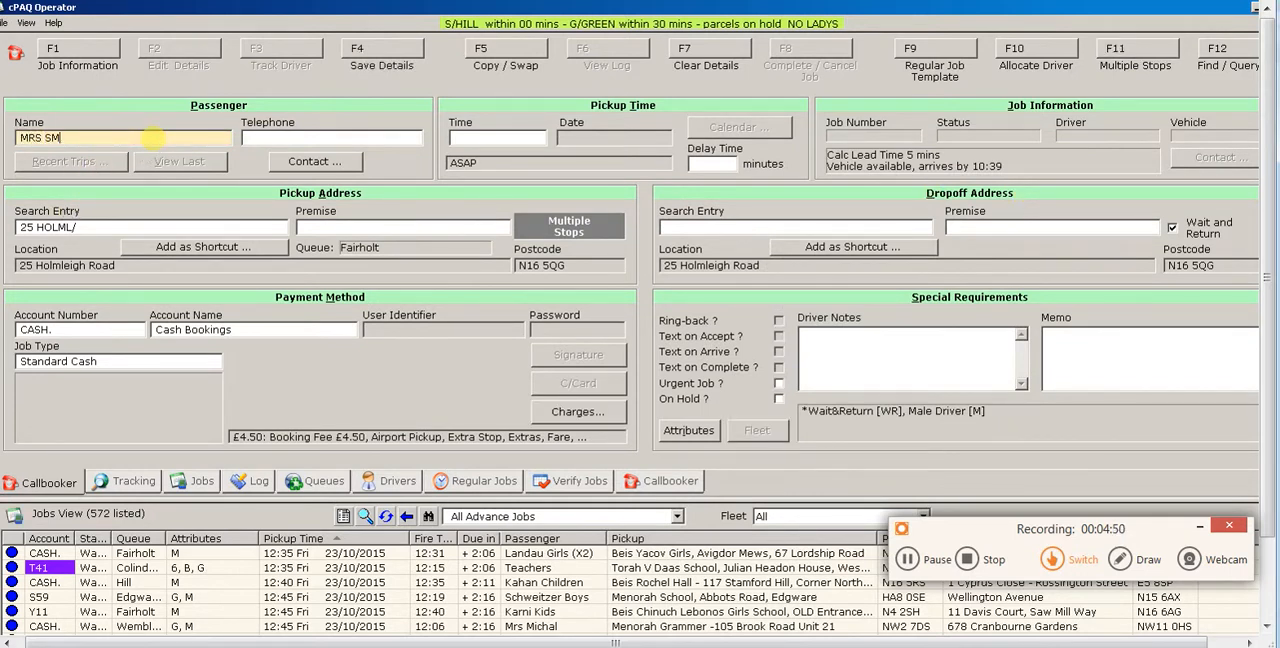
text(ITH)
key(Tab)
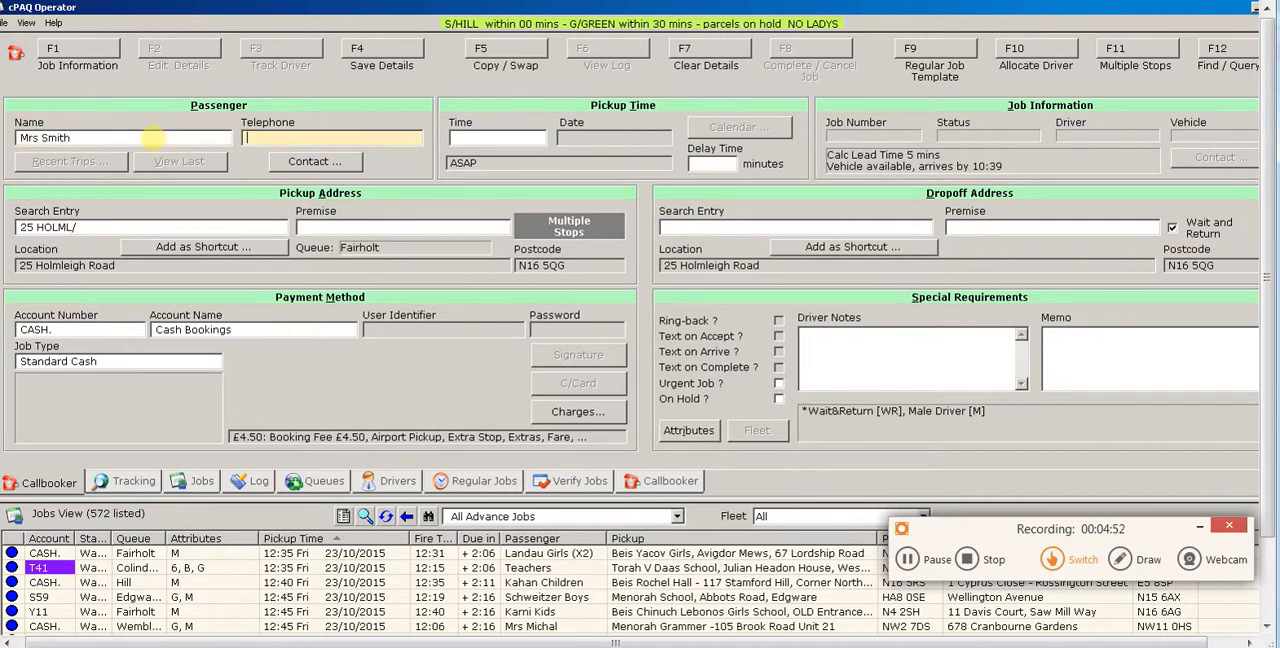
click(488, 139)
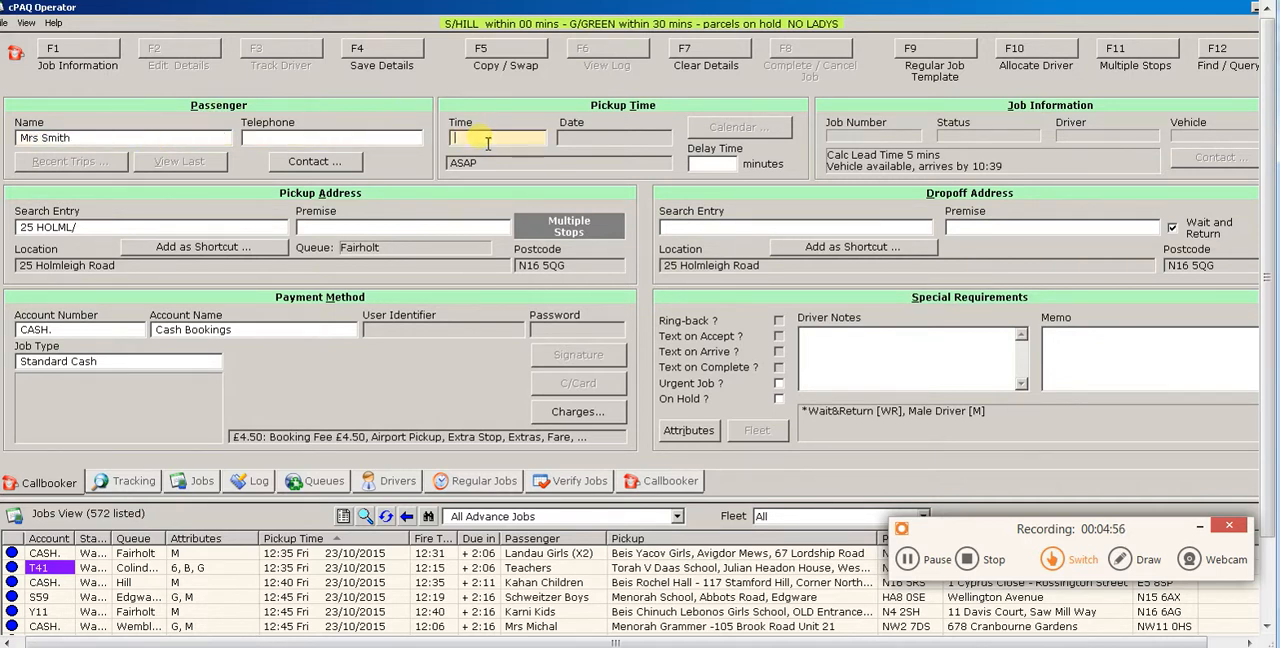
text(14)
key(Tab)
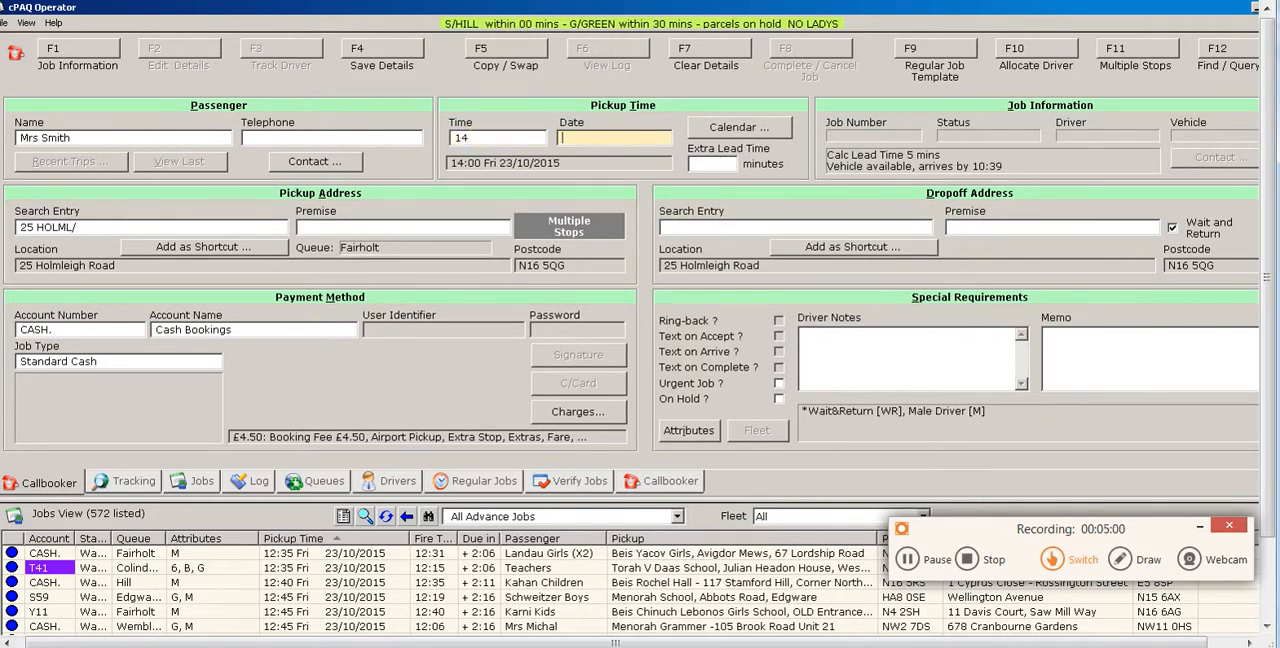
key(shift)
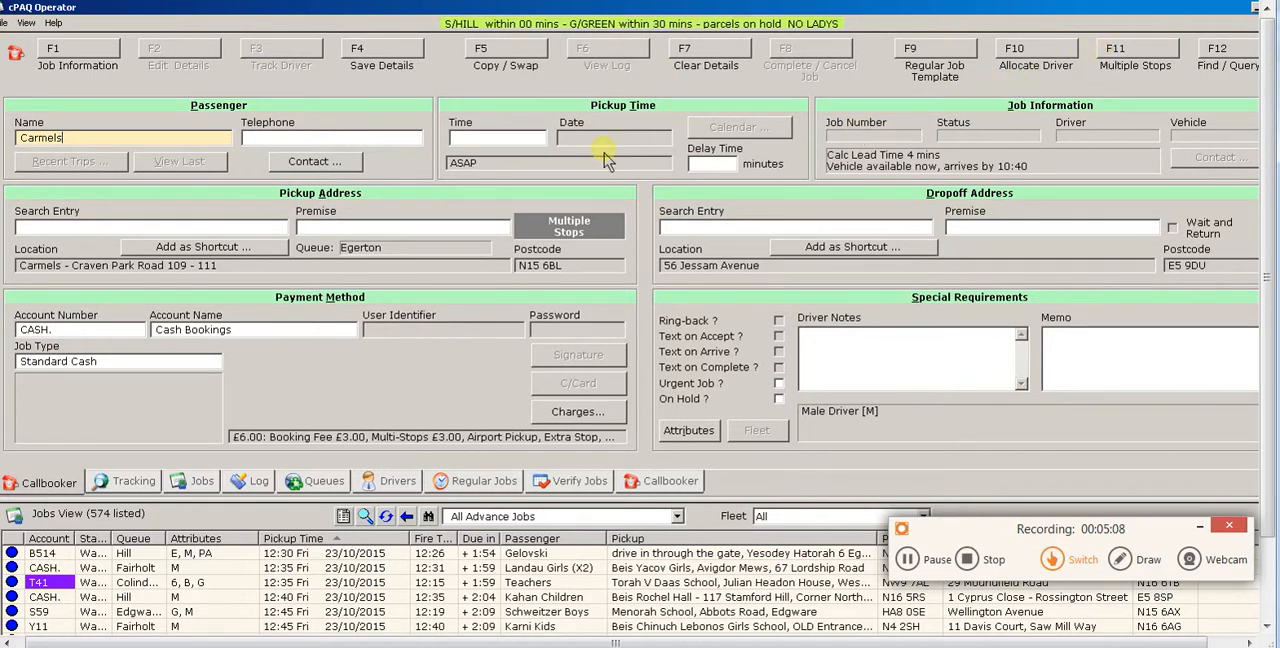
- Turn the Carmels booking's multiple stops into a round trip and accept the list of stops
click(1134, 58)
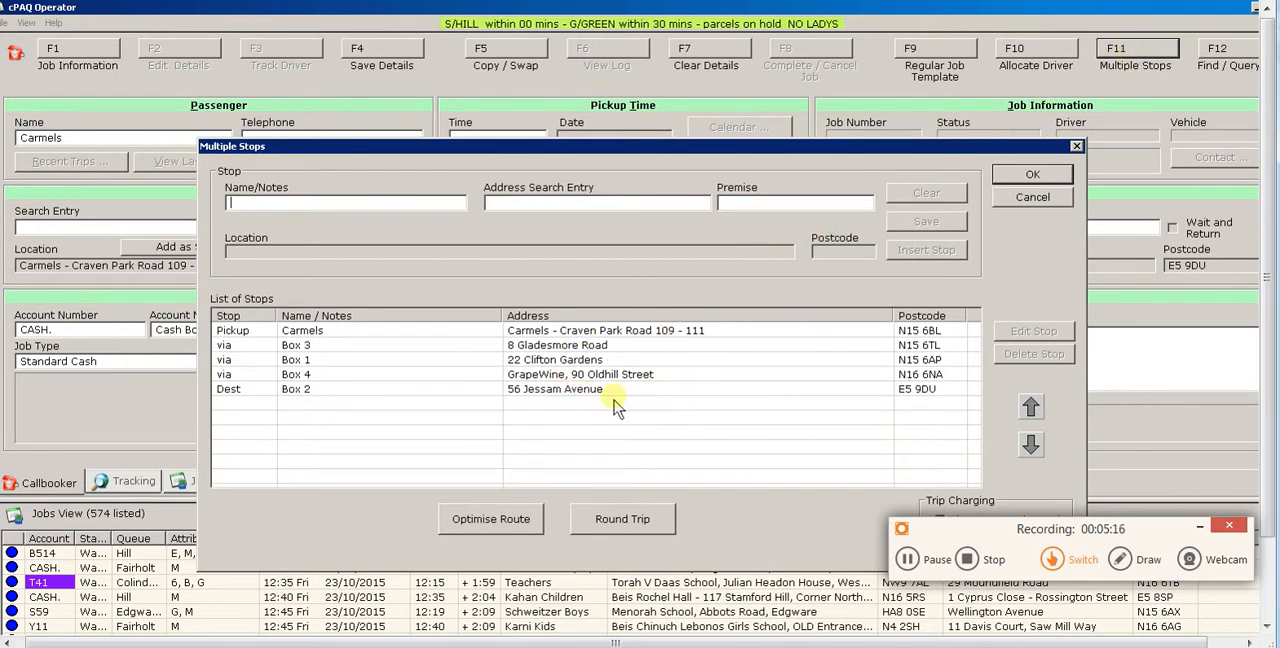
click(620, 519)
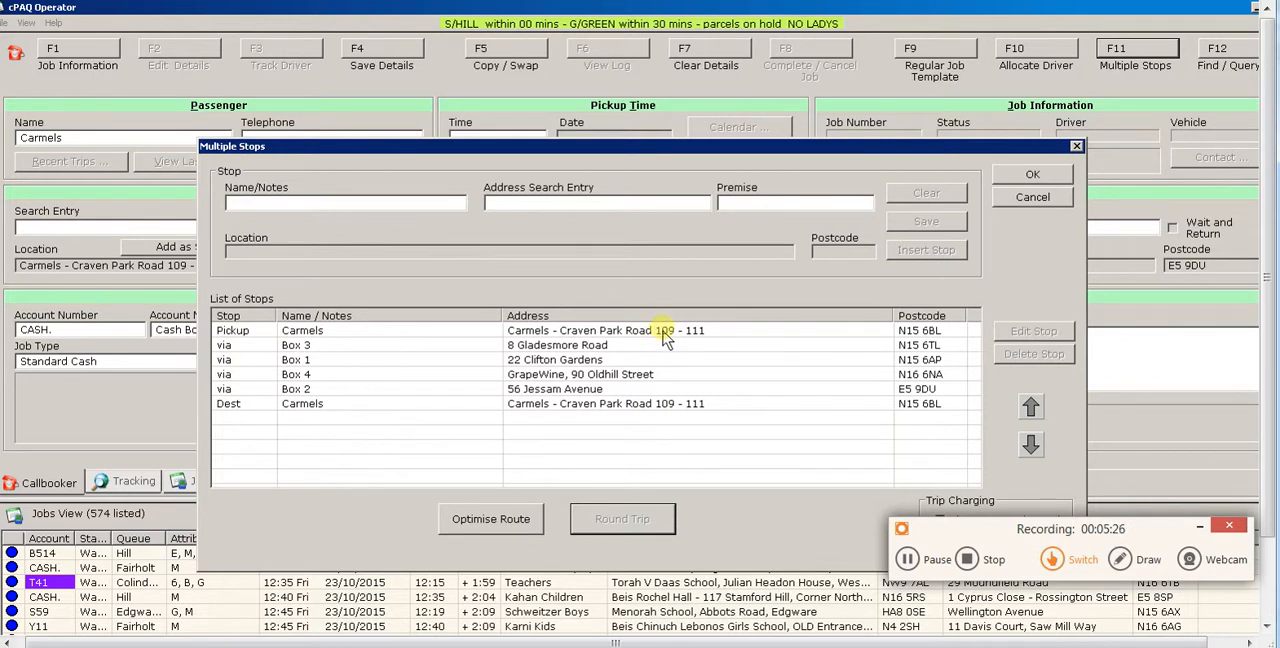
click(1034, 180)
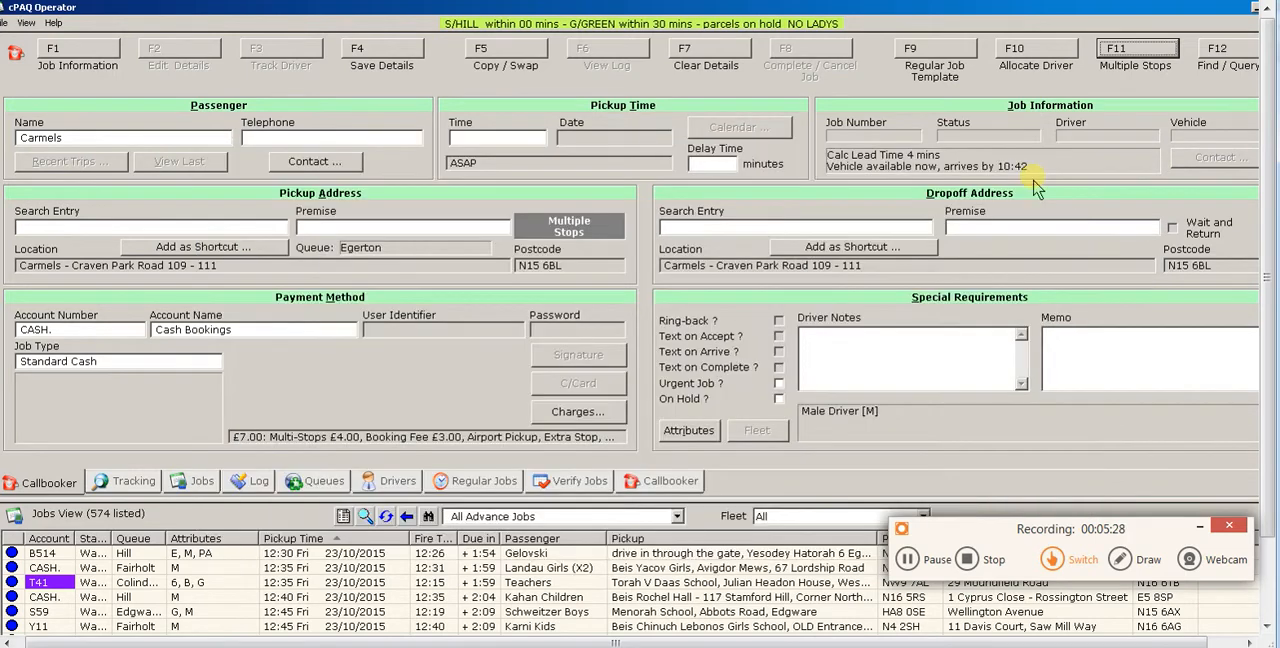